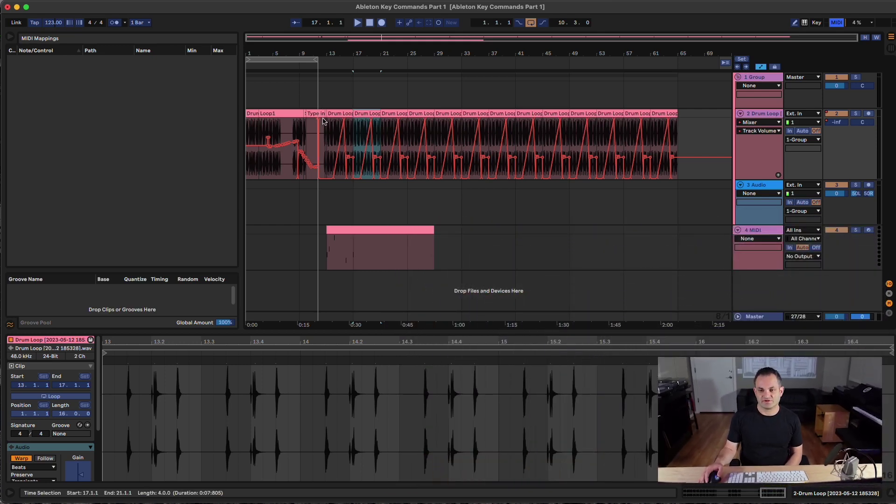
Step: Insert 4 empty bars at bar 33 with Insert Time
{"action": "key", "text": "Right"}
{"action": "key", "text": "Right"}
{"action": "key", "text": "Right"}
{"action": "key", "text": "Right"}
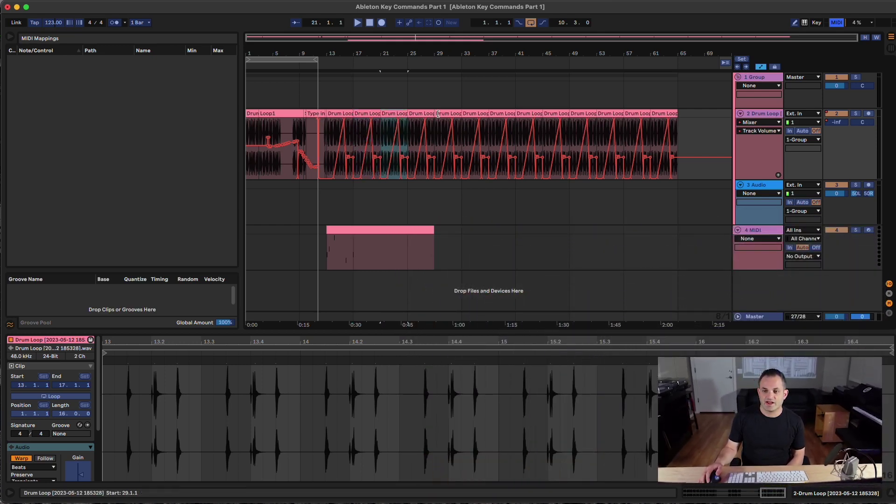
{"action": "left_click", "coordinate": [464, 126]}
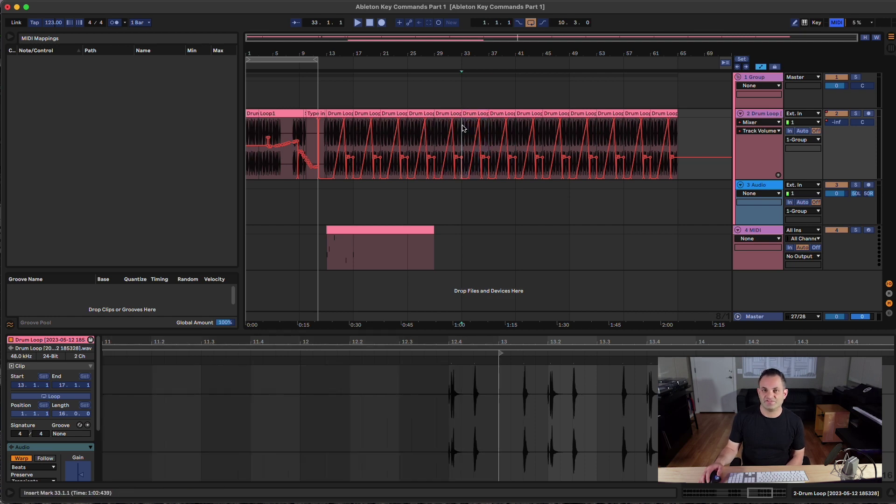
{"action": "key", "text": "super+i"}
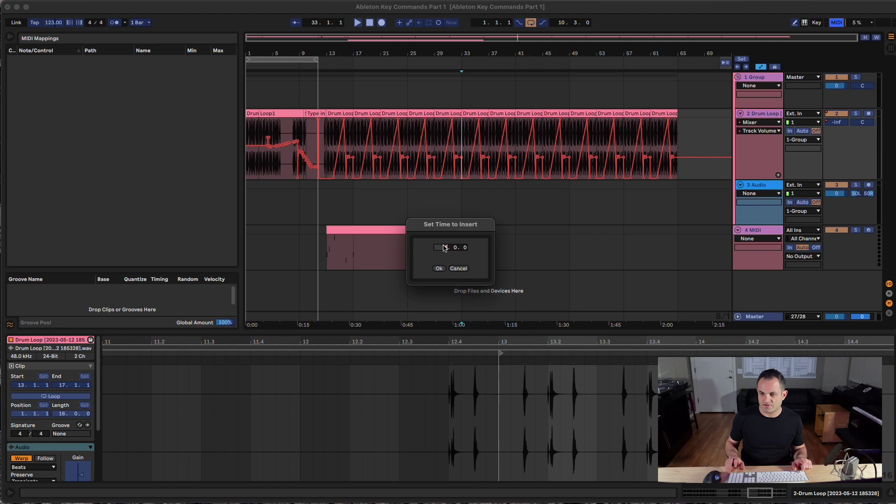
{"action": "type", "text": "4"}
{"action": "left_click", "coordinate": [438, 269]}
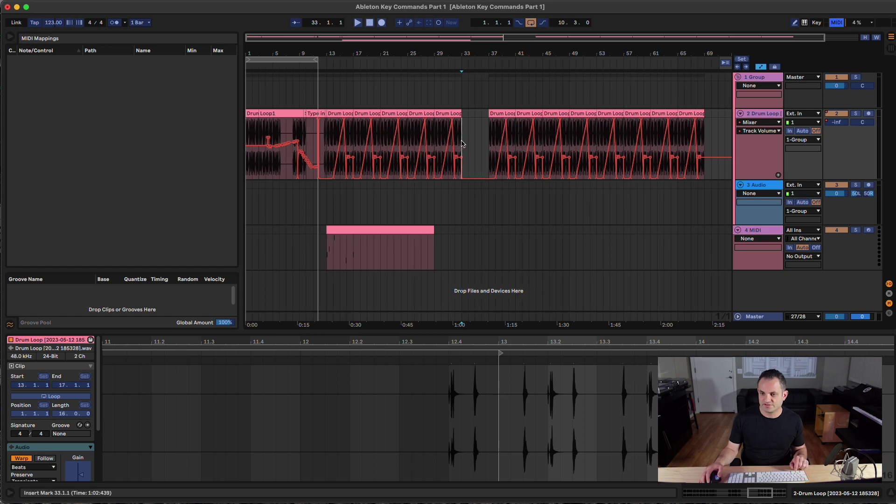
{"action": "left_click_drag", "start_coordinate": [462, 146], "coordinate": [490, 132]}
{"action": "left_click", "coordinate": [482, 137]}
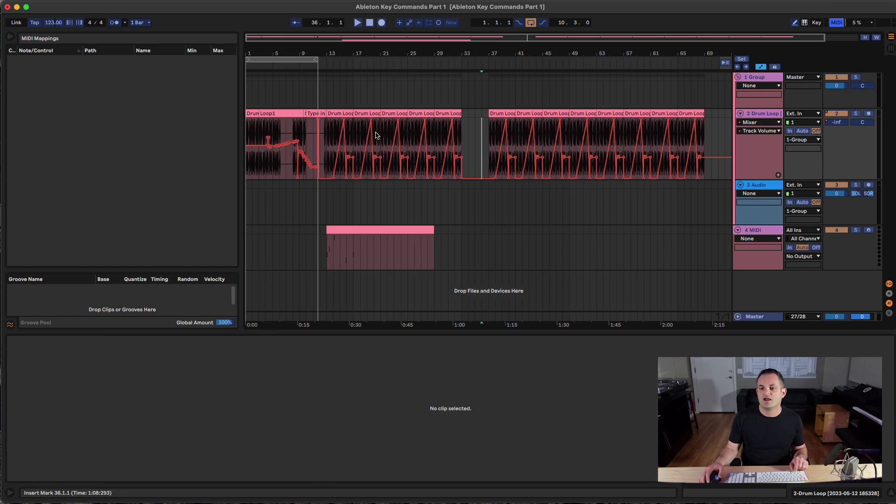
Step: Insert 2 empty bars at bar 17, splitting the drum loop clip
{"action": "left_click", "coordinate": [360, 128]}
{"action": "key", "text": "Left"}
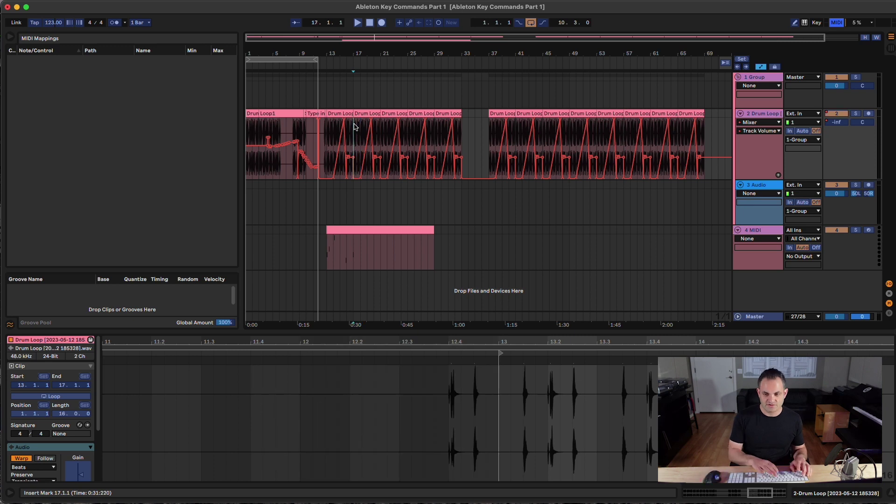
{"action": "key", "text": "super+i"}
{"action": "key", "text": "Return"}
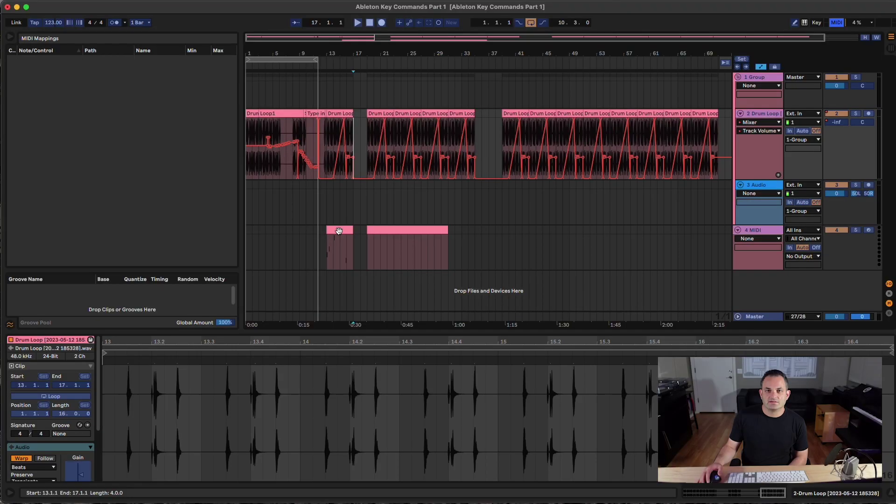
Step: In the track 4 MIDI clip, move the D#3 and first notes and shorten the F3 note at 2.1.3
{"action": "left_click", "coordinate": [340, 248]}
{"action": "scroll", "coordinate": [340, 421], "scroll_direction": "up", "scroll_amount": 2}
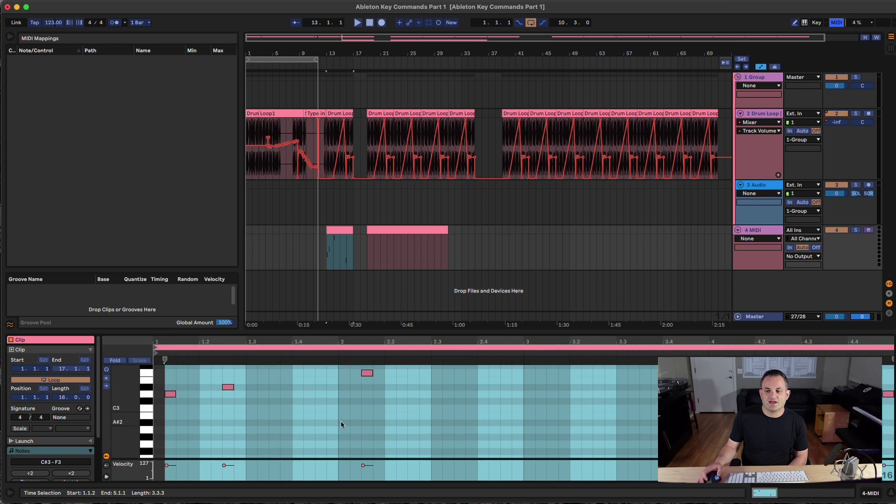
{"action": "left_click", "coordinate": [340, 421]}
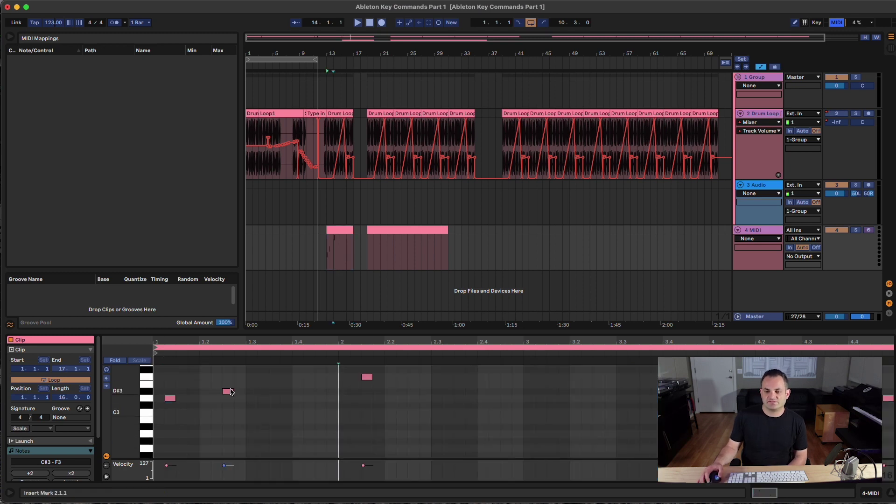
{"action": "left_click_drag", "start_coordinate": [230, 393], "coordinate": [265, 394]}
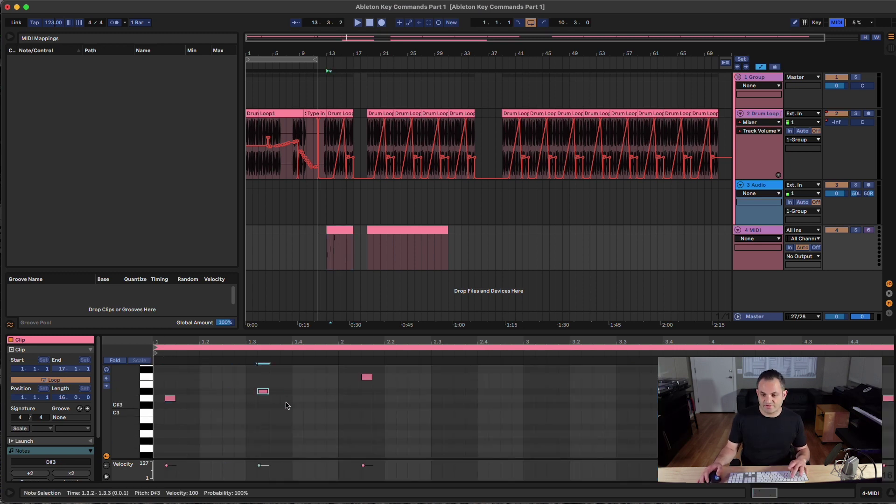
{"action": "left_click_drag", "start_coordinate": [264, 392], "coordinate": [259, 393]}
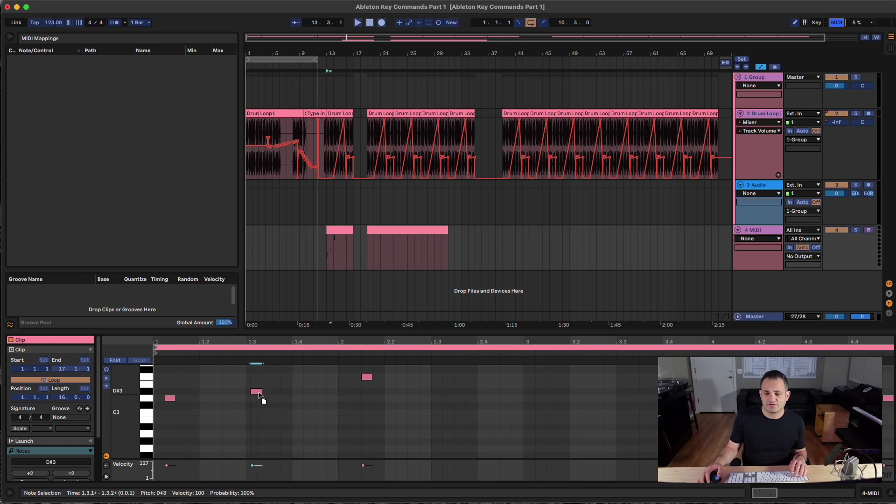
{"action": "left_click_drag", "start_coordinate": [172, 399], "coordinate": [176, 402]}
{"action": "left_click_drag", "start_coordinate": [372, 378], "coordinate": [363, 379]}
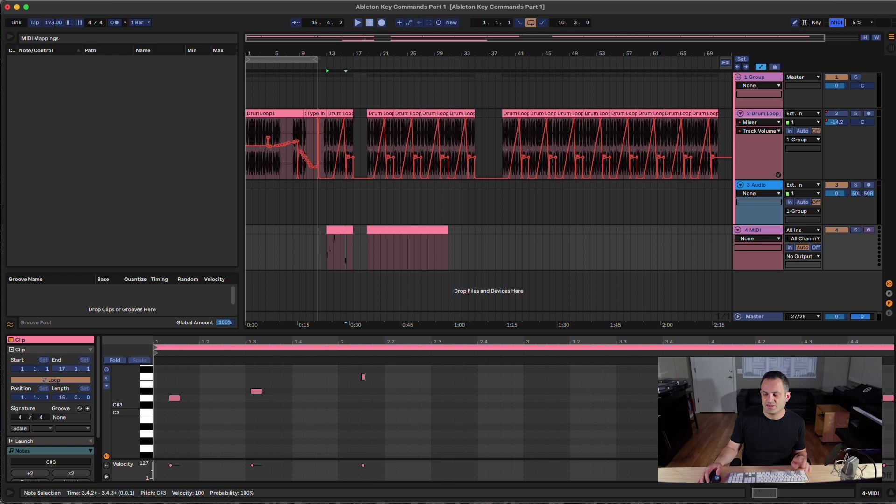
{"action": "key", "text": "alt+Right"}
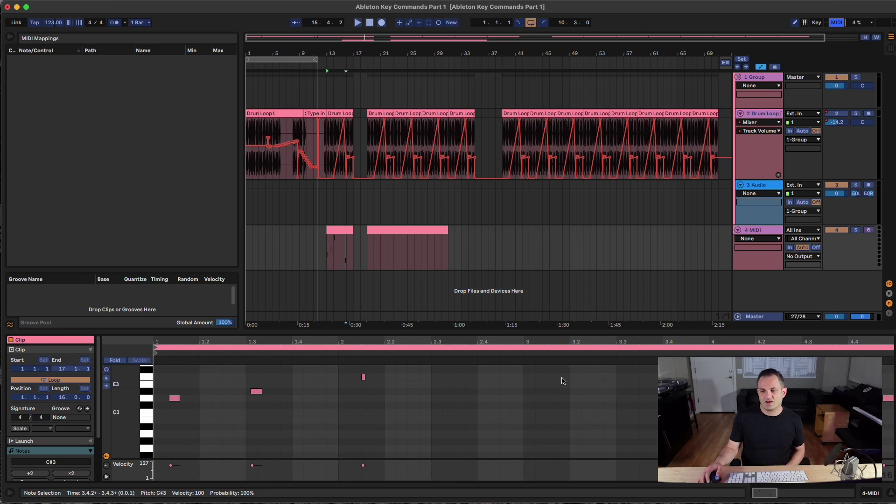
{"action": "left_click", "coordinate": [634, 380]}
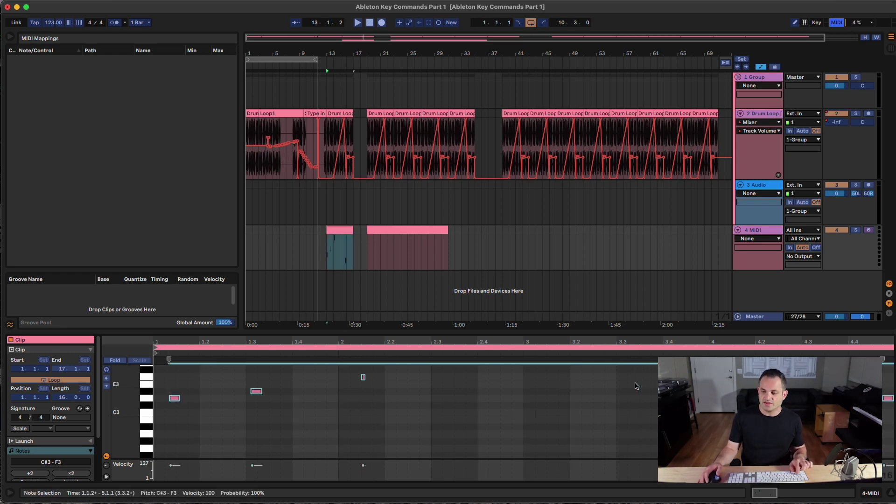
Step: Select all notes in the clip and quantize them to the grid
{"action": "key", "text": "super+a"}
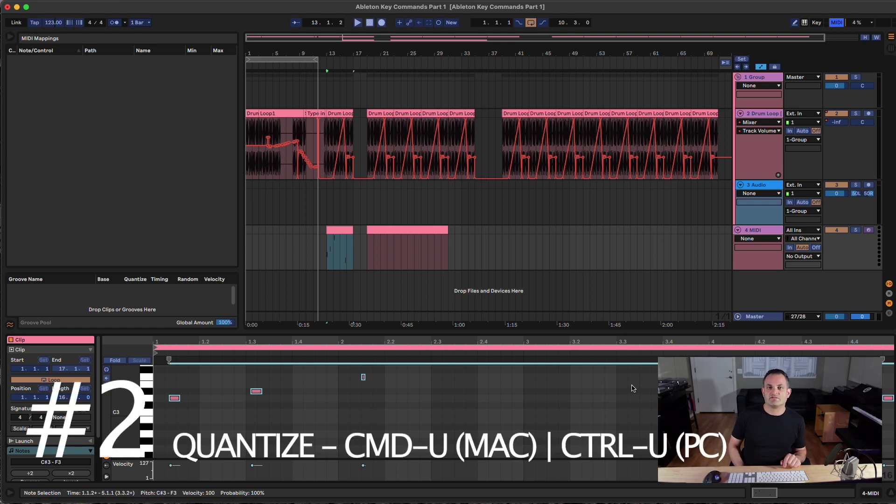
{"action": "key", "text": "super+u"}
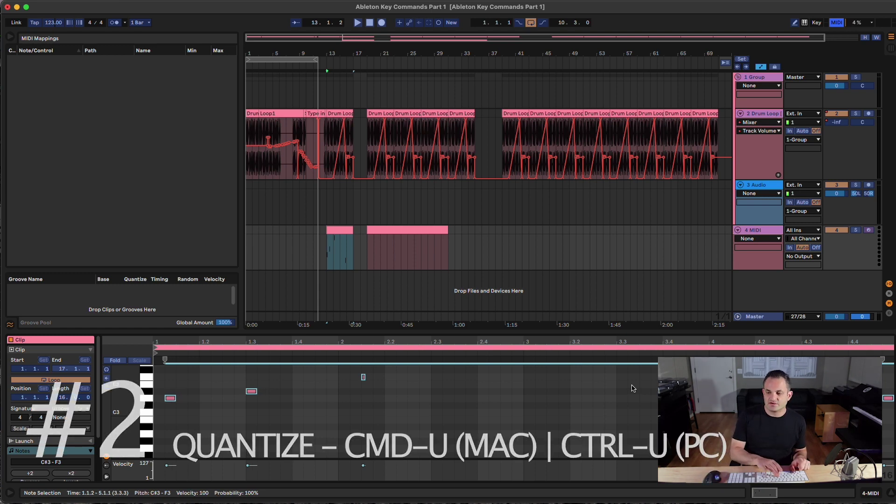
{"action": "left_click", "coordinate": [281, 407]}
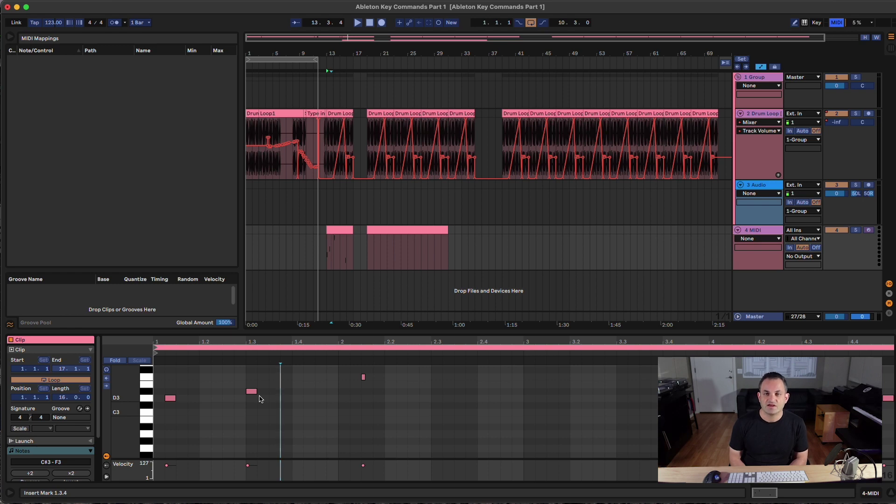
{"action": "left_click_drag", "start_coordinate": [302, 400], "coordinate": [158, 418]}
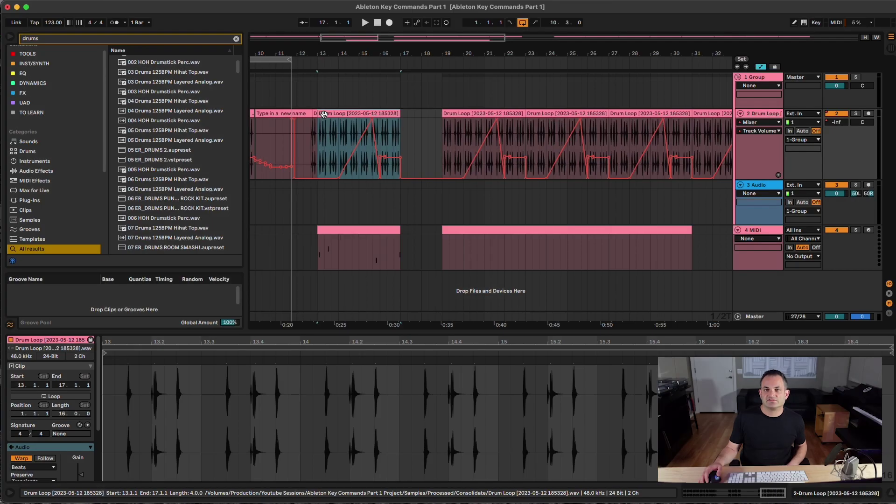
Step: Zoom to the bar 13–17 Drum Loop clip and reverse it with R
{"action": "key", "text": "z"}
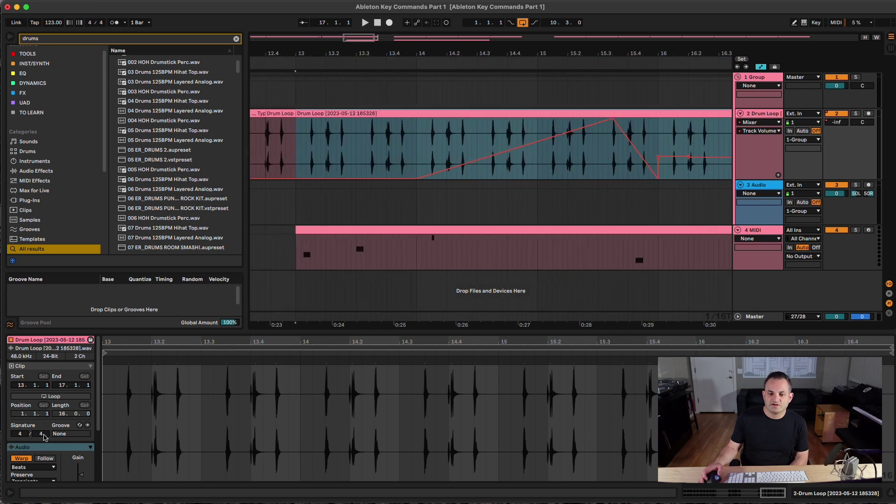
{"action": "scroll", "coordinate": [46, 438], "scroll_direction": "down", "scroll_amount": 3}
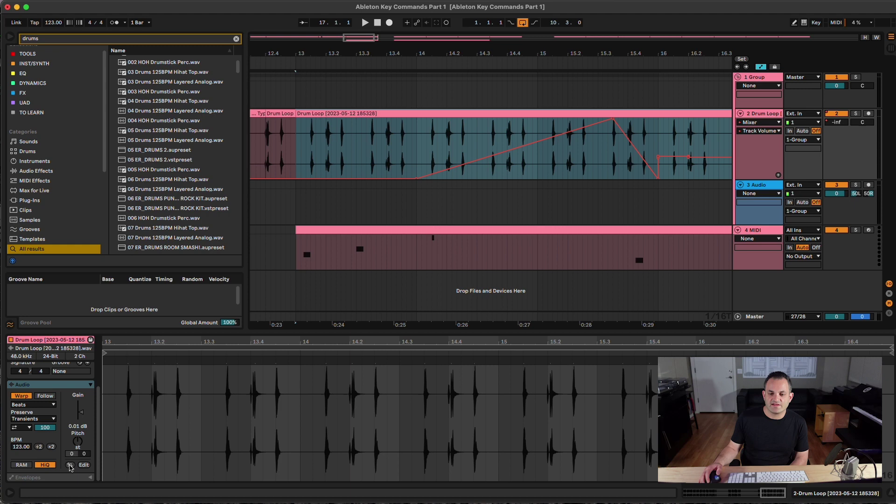
{"action": "left_click", "coordinate": [70, 466]}
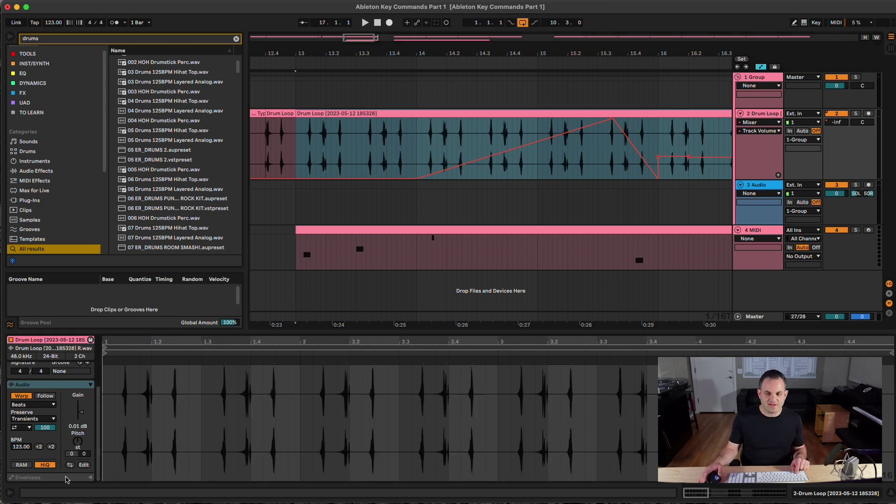
{"action": "key", "text": "super+z"}
{"action": "left_click", "coordinate": [359, 206]}
{"action": "left_click", "coordinate": [354, 113]}
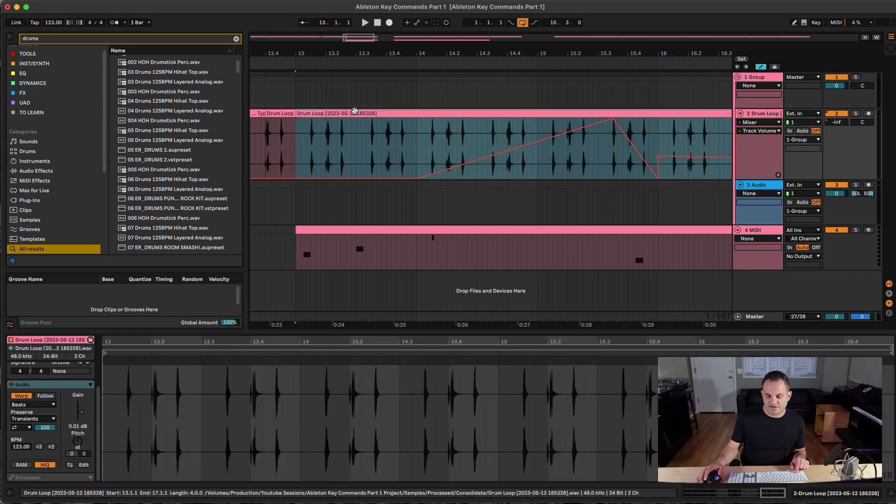
{"action": "key", "text": "r"}
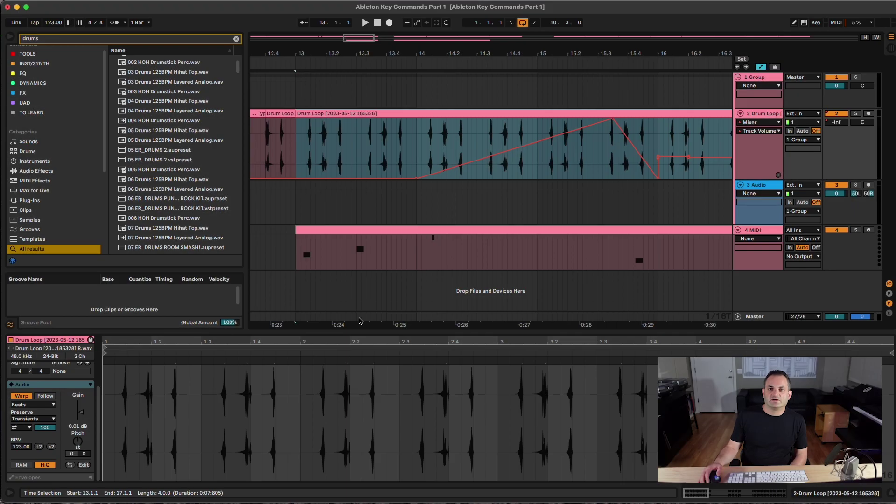
{"action": "left_click", "coordinate": [352, 305]}
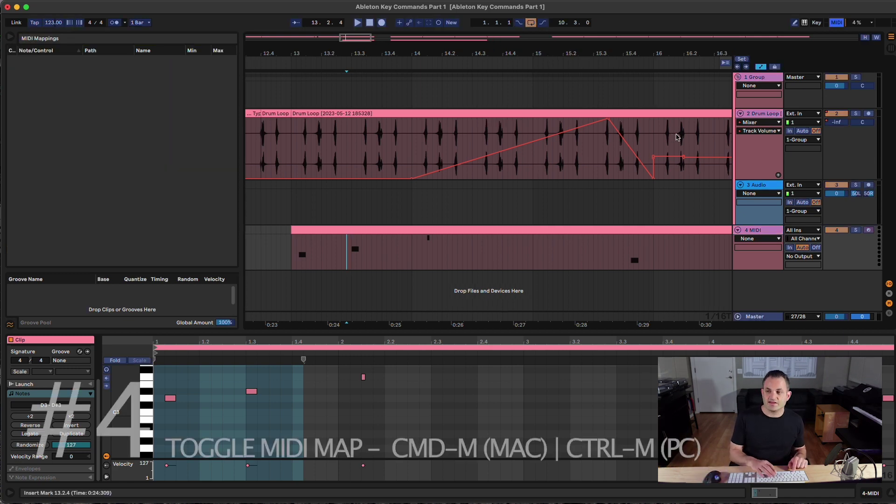
Step: Enter MIDI Map mode, choose track 4's activator for mapping, then exit MIDI Map mode
{"action": "key", "text": "super+m"}
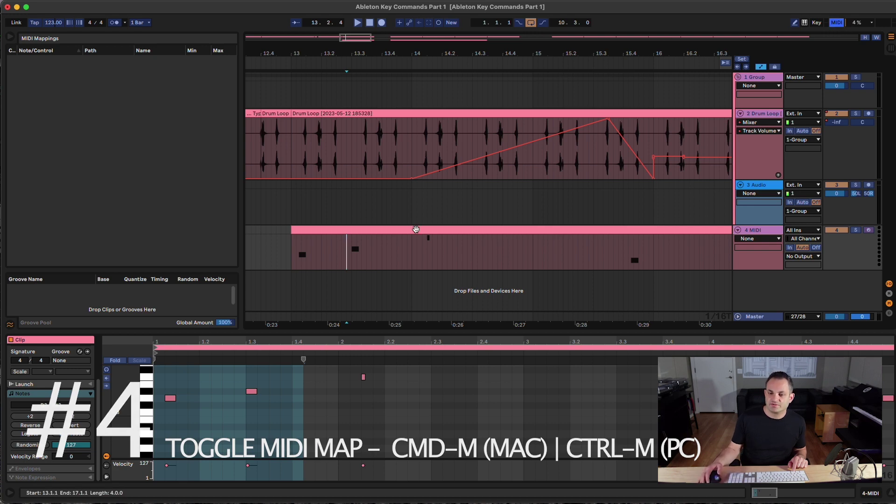
{"action": "left_click", "coordinate": [836, 230]}
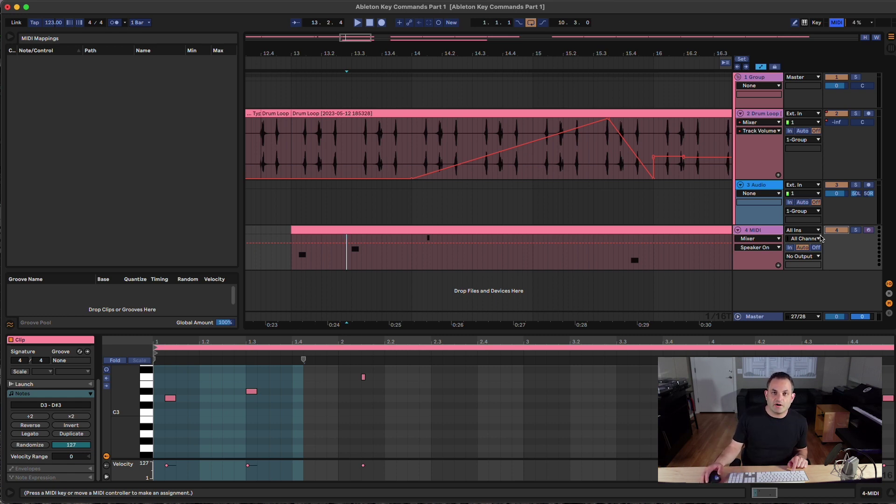
{"action": "key", "text": "super+m"}
{"action": "key", "text": "super+m"}
{"action": "key", "text": "super+m"}
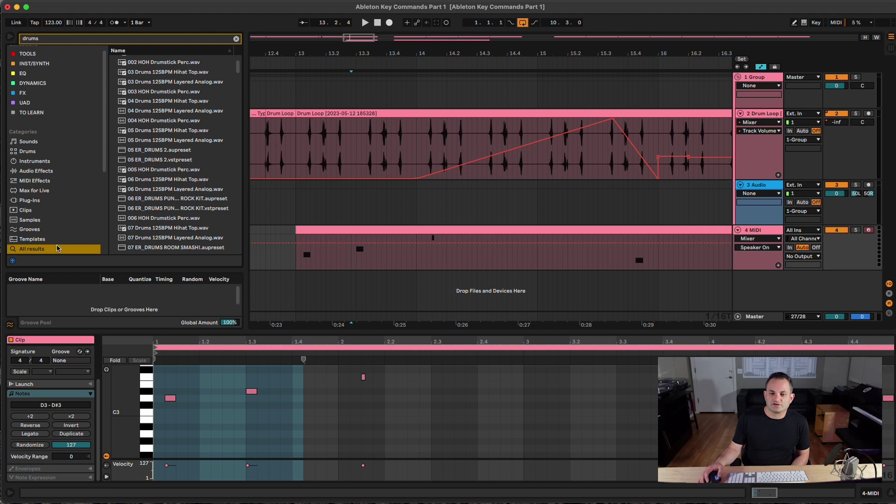
Step: Hide and reshow the browser using its toggle and Cmd+Alt+B, ending with the drums results visible
{"action": "scroll", "coordinate": [52, 234], "scroll_direction": "down", "scroll_amount": 1}
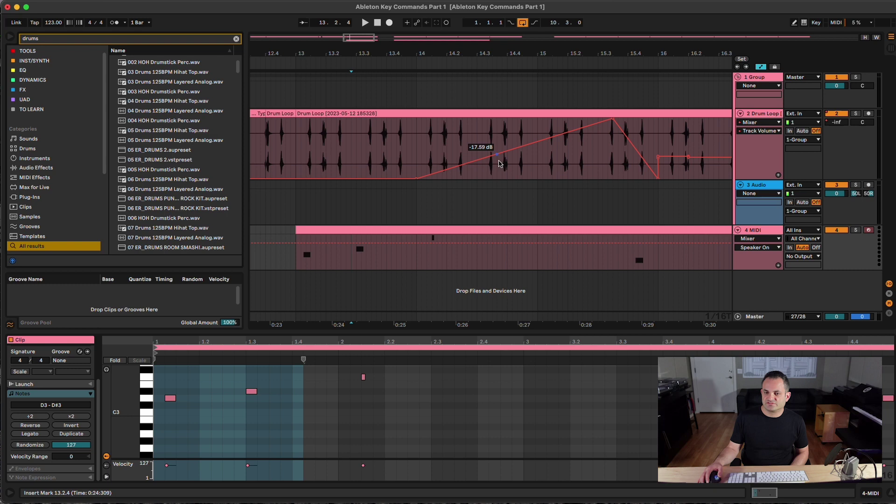
{"action": "left_click", "coordinate": [10, 38]}
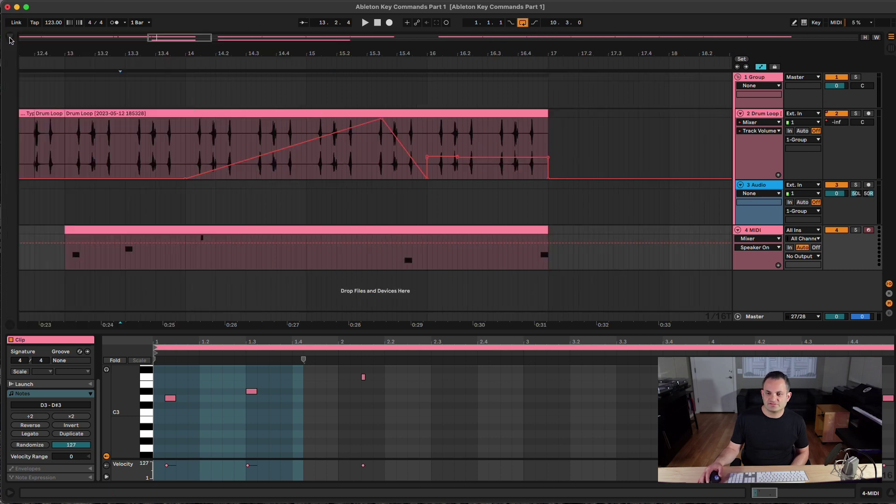
{"action": "left_click", "coordinate": [10, 38]}
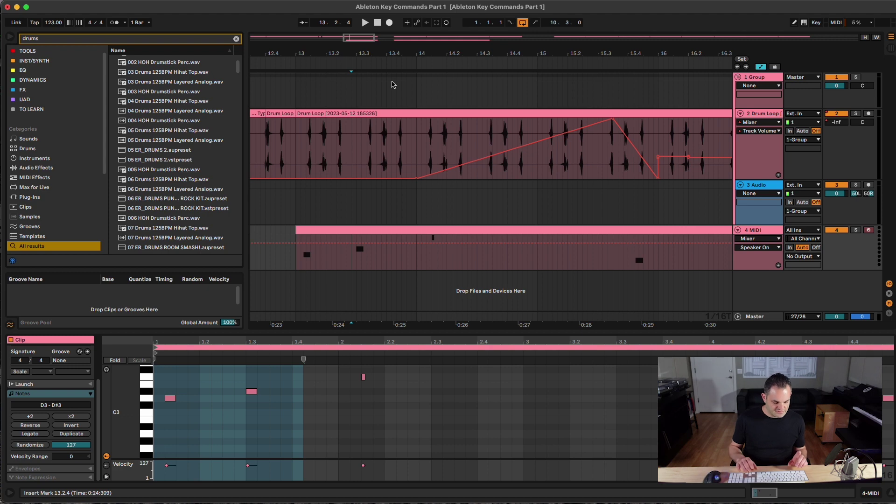
{"action": "key", "text": "super+alt+b"}
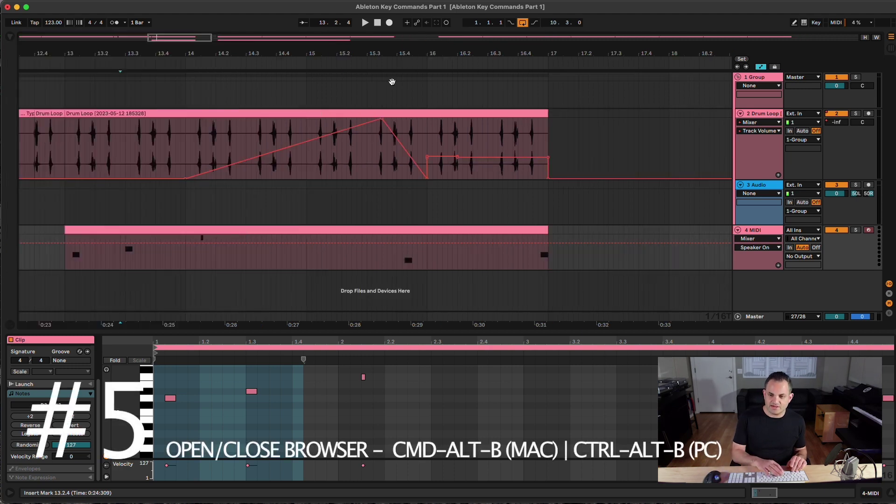
{"action": "key", "text": "super+alt+b"}
{"action": "key", "text": "super+alt+b"}
{"action": "key", "text": "super+alt+b"}
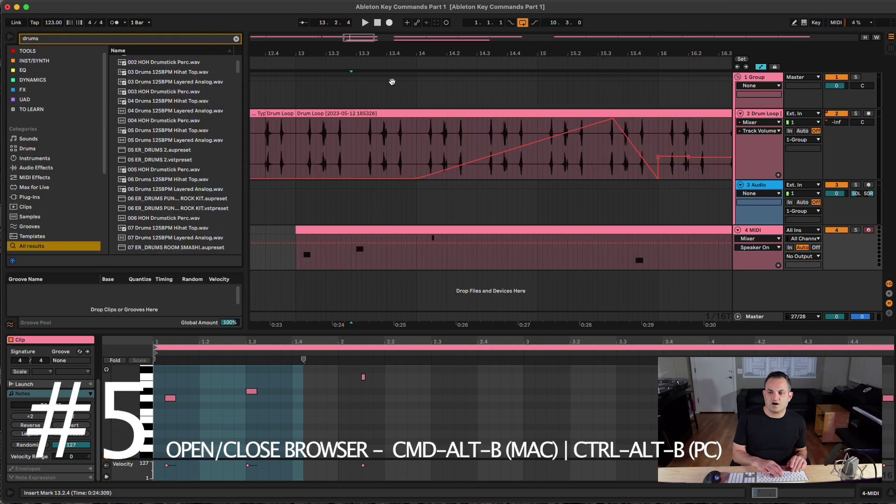
{"action": "key", "text": "super+alt+b"}
{"action": "key", "text": "super+alt+b"}
{"action": "key", "text": "super+alt+b"}
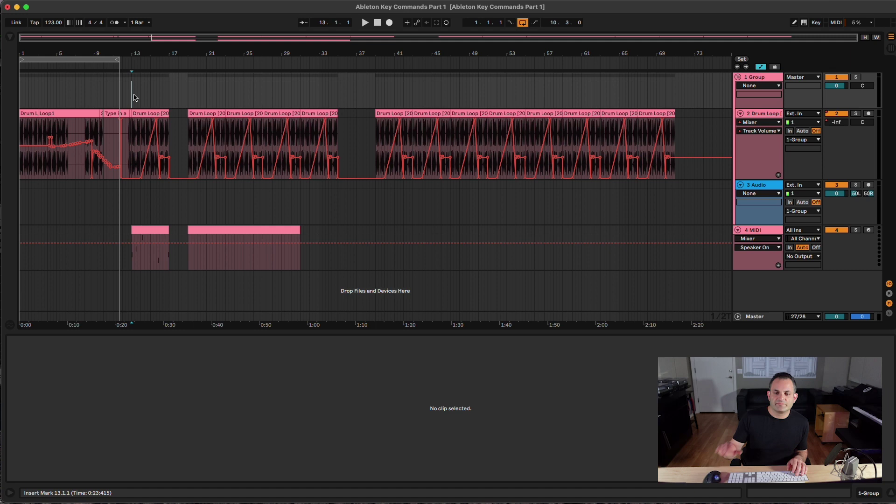
{"action": "key", "text": "space"}
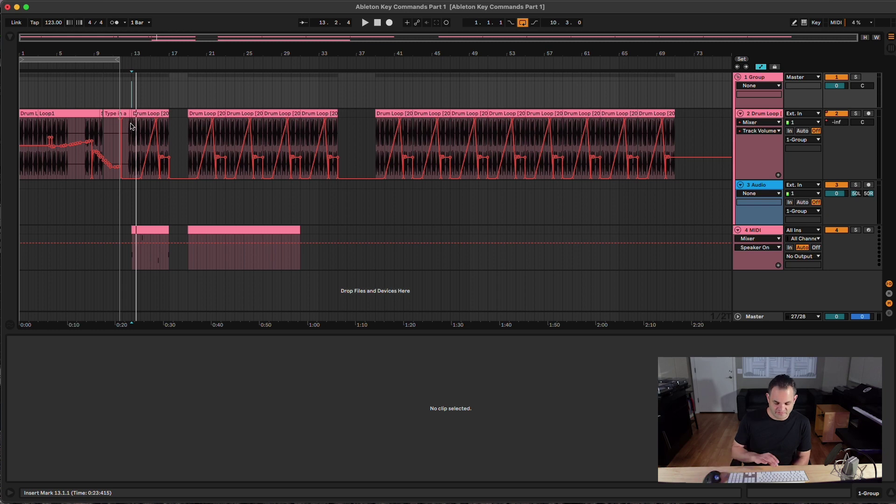
{"action": "key", "text": "space"}
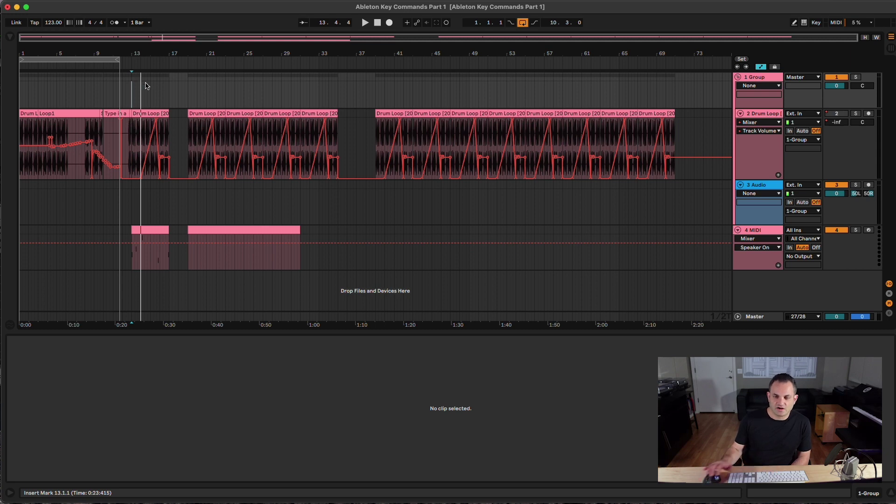
{"action": "key", "text": "space"}
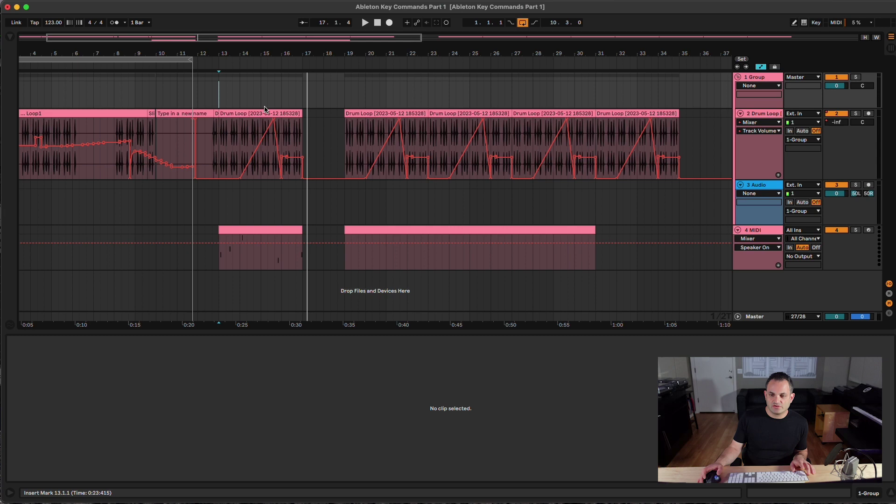
Step: Zoom in on the Drum Loop around bars 13–17 and make the Drum Loop track taller
{"action": "scroll", "coordinate": [264, 110], "scroll_direction": "up", "scroll_amount": 5}
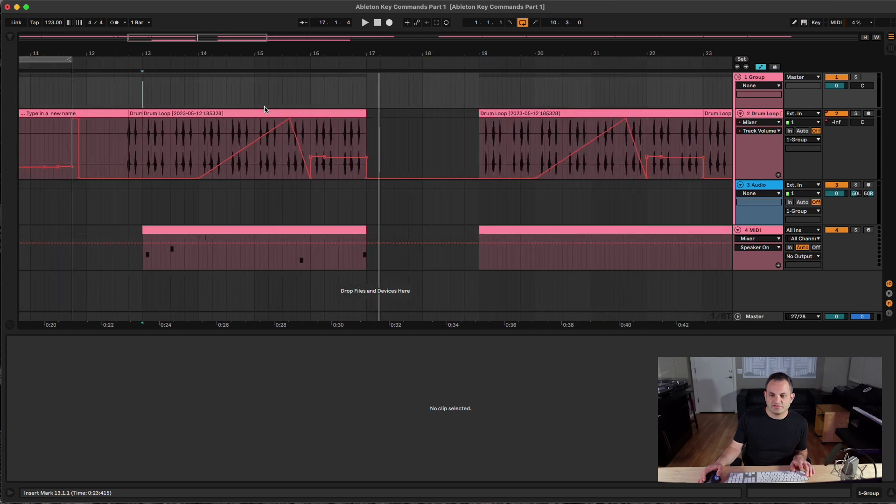
{"action": "scroll", "coordinate": [264, 106], "scroll_direction": "left", "scroll_amount": 5}
{"action": "scroll", "coordinate": [264, 105], "scroll_direction": "right", "scroll_amount": 5}
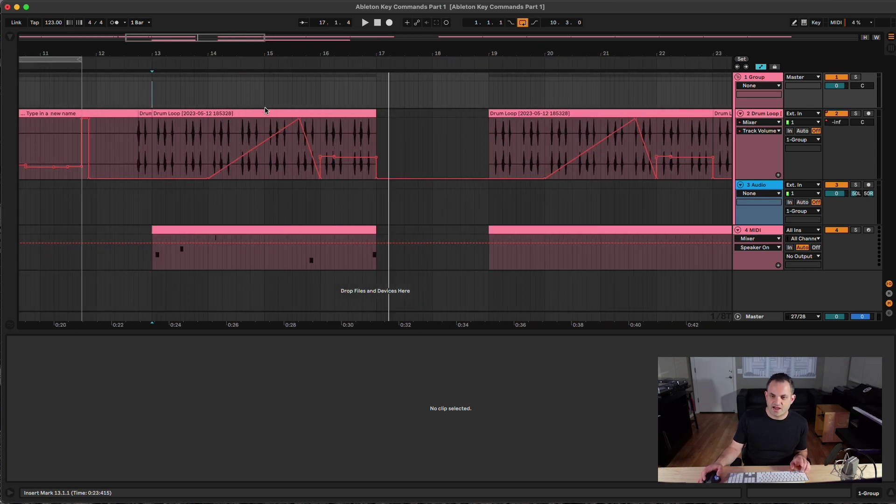
{"action": "scroll", "coordinate": [265, 110], "scroll_direction": "up", "scroll_amount": 6}
{"action": "scroll", "coordinate": [261, 114], "scroll_direction": "down", "scroll_amount": 3}
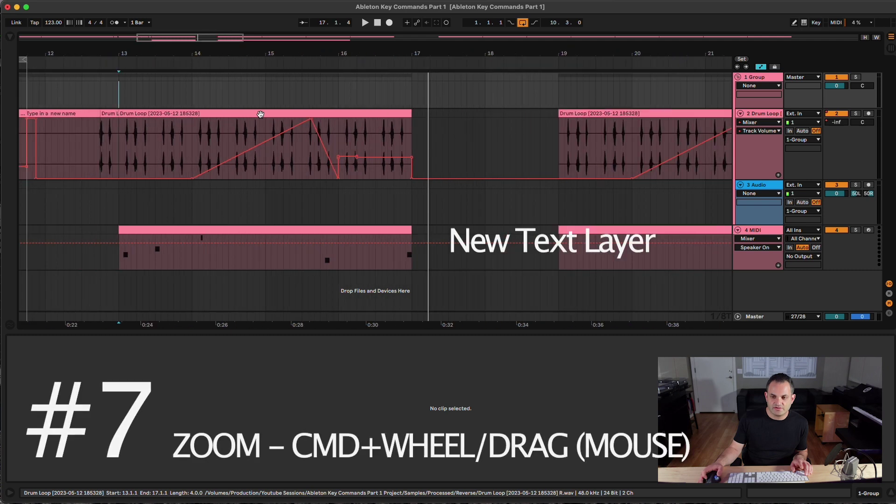
{"action": "scroll", "coordinate": [261, 114], "scroll_direction": "up", "scroll_amount": 5}
{"action": "scroll", "coordinate": [261, 114], "scroll_direction": "down", "scroll_amount": 2}
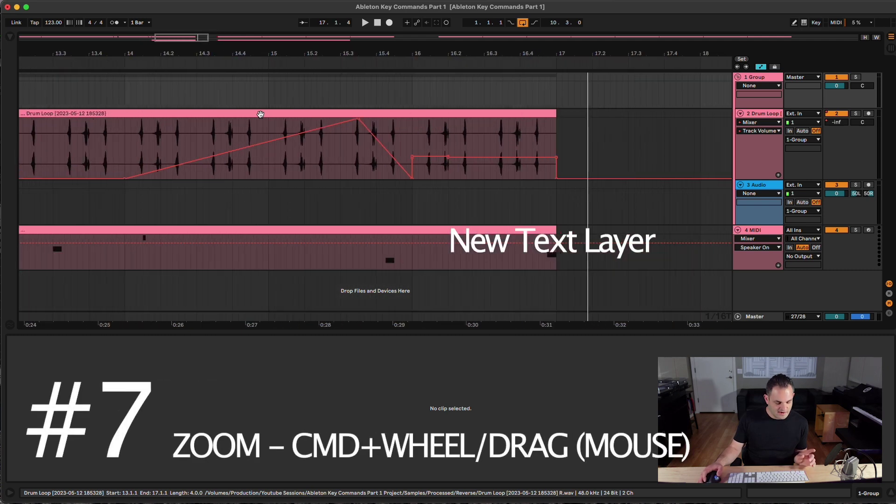
{"action": "scroll", "coordinate": [260, 114], "scroll_direction": "up", "scroll_amount": 4}
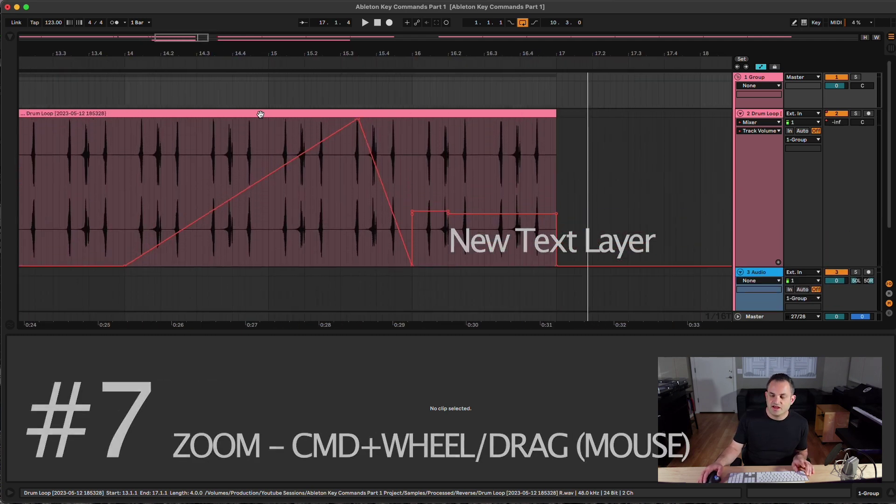
{"action": "scroll", "coordinate": [260, 114], "scroll_direction": "down", "scroll_amount": 3}
{"action": "scroll", "coordinate": [260, 115], "scroll_direction": "up", "scroll_amount": 3}
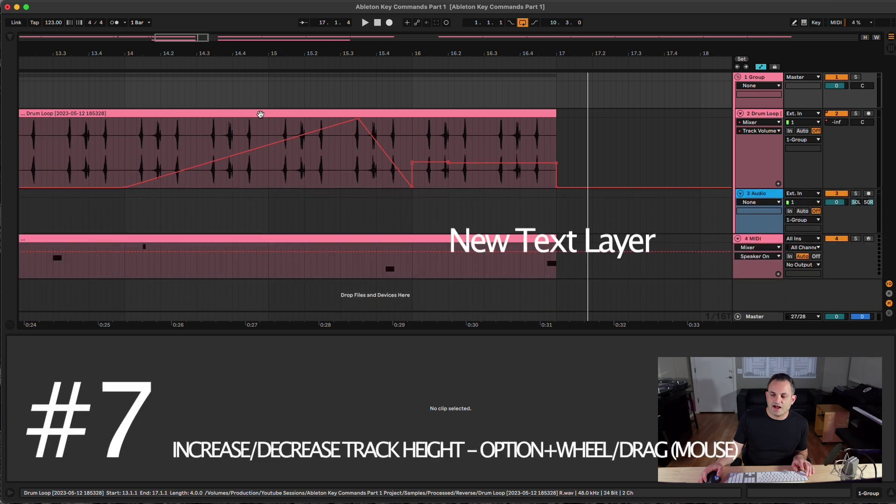
{"action": "scroll", "coordinate": [261, 114], "scroll_direction": "down", "scroll_amount": 3}
{"action": "scroll", "coordinate": [260, 114], "scroll_direction": "up", "scroll_amount": 1}
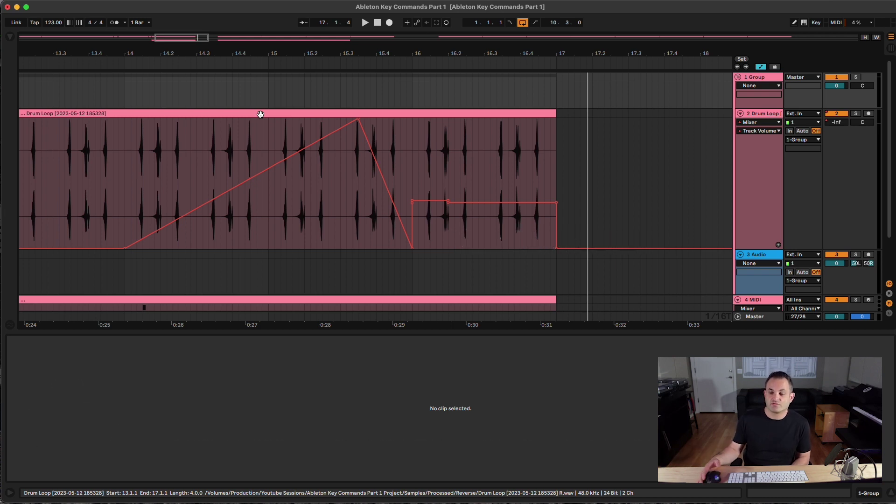
Step: Pull the Drum Loop volume automation peak down, then raise it slightly to about -7.2 dB
{"action": "mouse_move", "coordinate": [359, 121]}
{"action": "left_click_drag", "start_coordinate": [358, 120], "coordinate": [359, 173]}
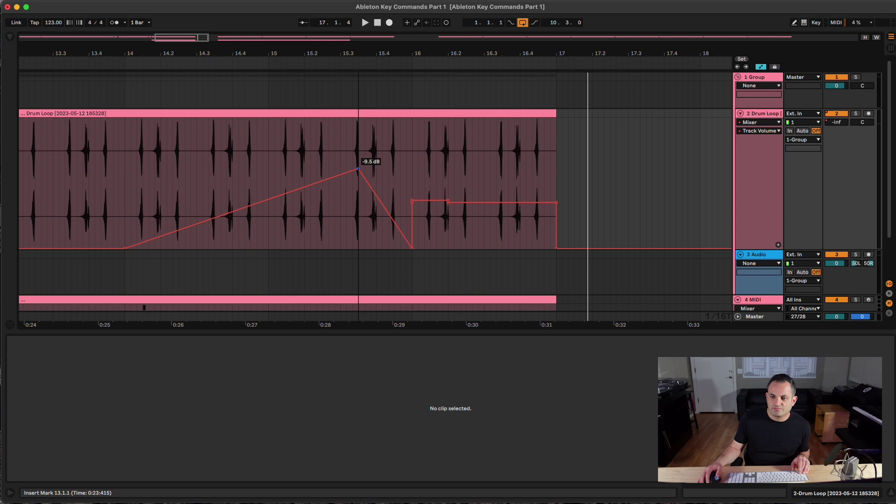
{"action": "left_click_drag", "start_coordinate": [358, 166], "coordinate": [358, 161]}
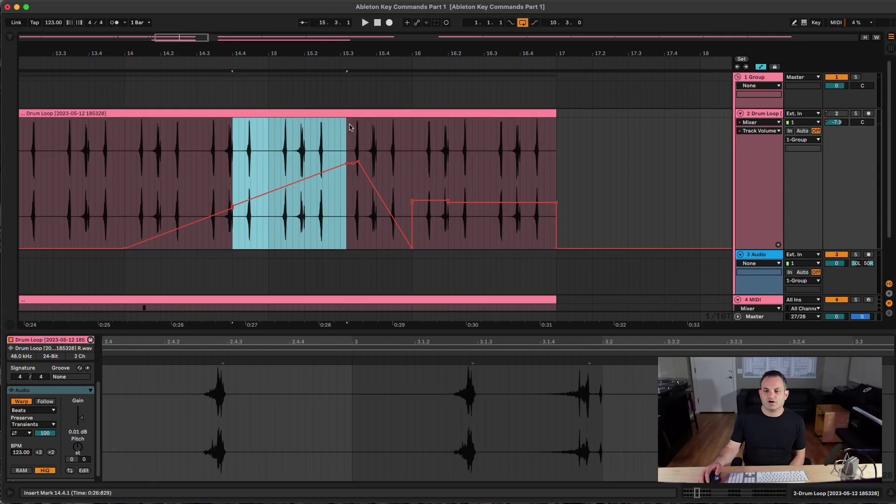
Step: Select a short stretch of the Drum Loop and nudge it with its automation left and right
{"action": "left_click", "coordinate": [345, 128]}
{"action": "left_click_drag", "start_coordinate": [371, 137], "coordinate": [299, 138]}
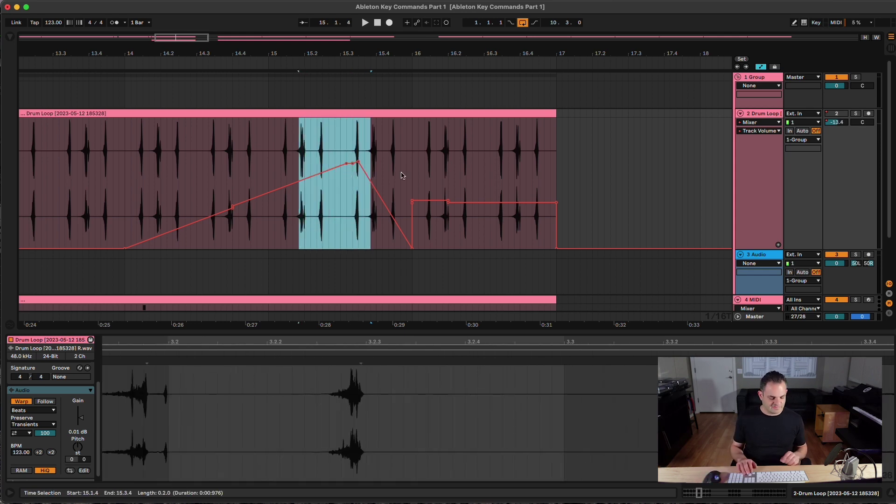
{"action": "key", "text": "Left"}
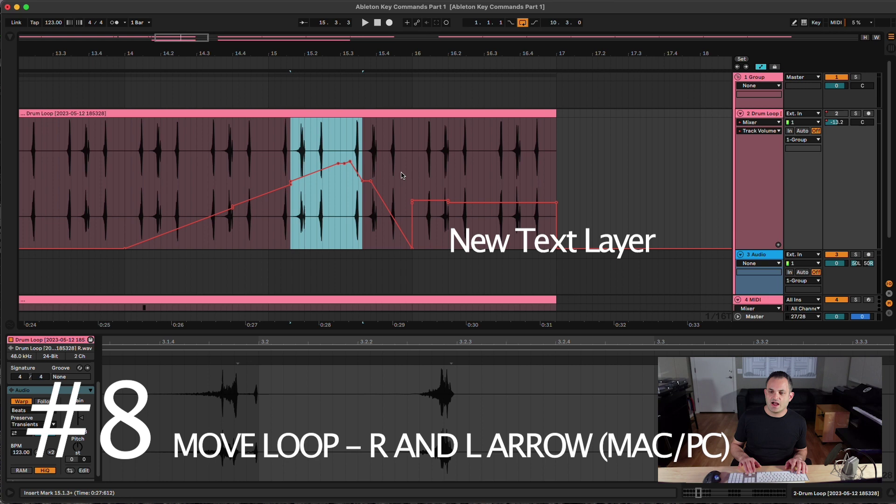
{"action": "key", "text": "Left"}
{"action": "key", "text": "Left"}
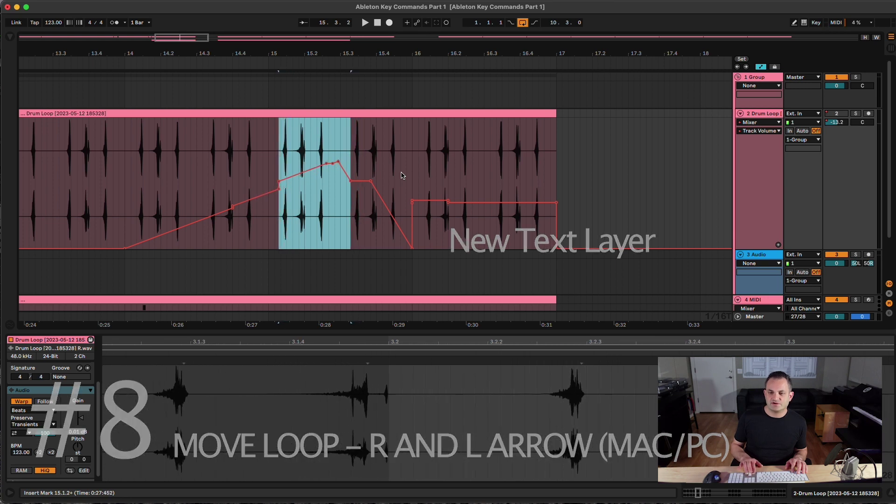
{"action": "key", "text": "Right"}
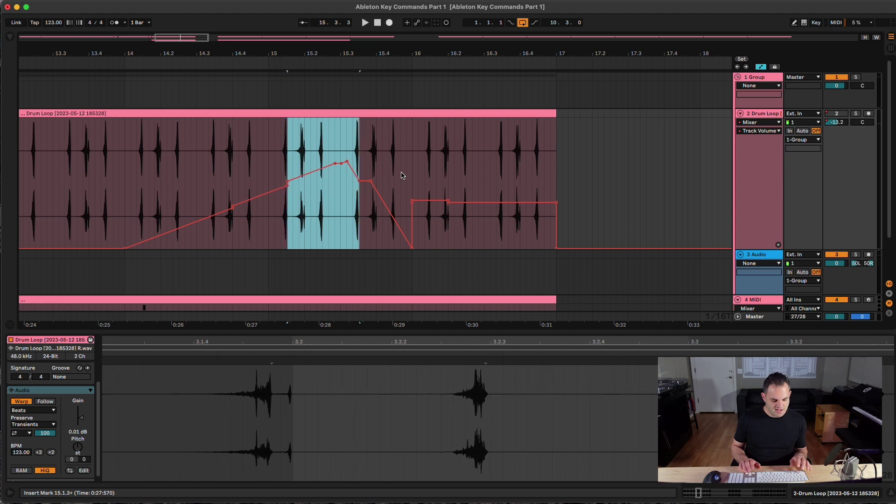
{"action": "key", "text": "alt+Right"}
{"action": "key", "text": "alt+Right"}
{"action": "key", "text": "alt+Right"}
{"action": "key", "text": "alt+Right"}
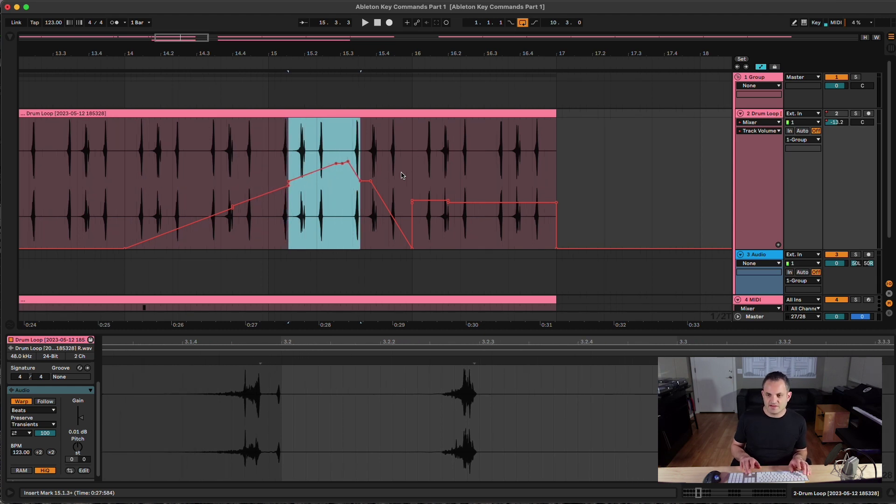
{"action": "key", "text": "alt+Right"}
{"action": "key", "text": "alt+Right"}
{"action": "key", "text": "alt+Right"}
{"action": "key", "text": "alt+Right"}
{"action": "key", "text": "alt+Right"}
{"action": "key", "text": "alt+Right"}
{"action": "key", "text": "alt+Right"}
{"action": "key", "text": "alt+Right"}
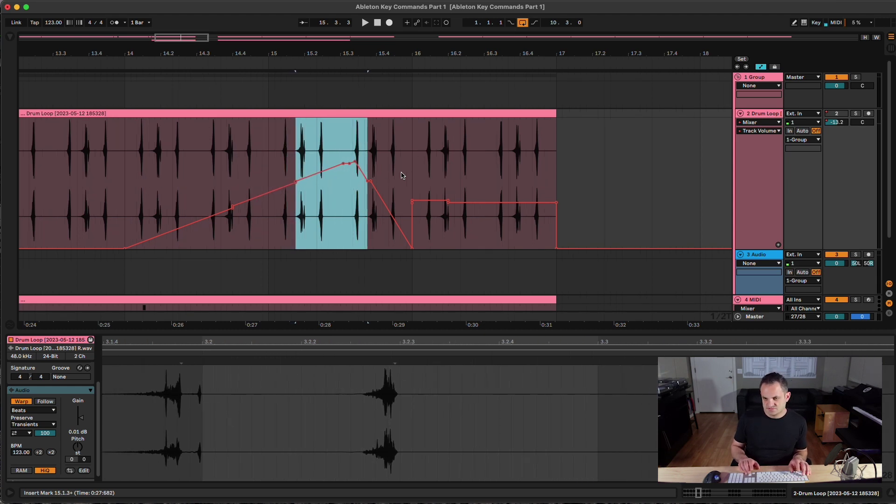
{"action": "key", "text": "alt+Right"}
{"action": "key", "text": "alt+Right"}
{"action": "key", "text": "alt+Right"}
{"action": "key", "text": "alt+Right"}
{"action": "key", "text": "alt+Right"}
{"action": "key", "text": "alt+Right"}
{"action": "key", "text": "alt+Right"}
{"action": "key", "text": "alt+Right"}
{"action": "key", "text": "alt+Right"}
{"action": "key", "text": "alt+Right"}
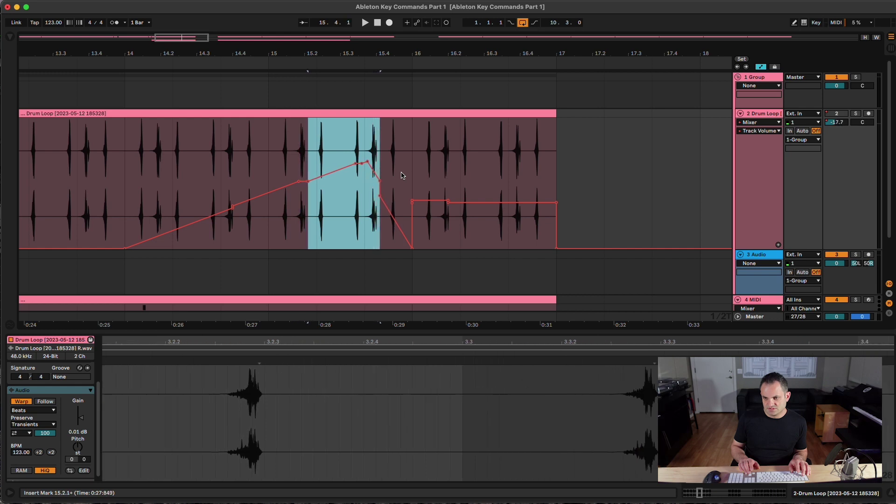
{"action": "key", "text": "alt+Right"}
{"action": "key", "text": "alt+Right"}
{"action": "key", "text": "alt+Right"}
{"action": "key", "text": "alt+Right"}
{"action": "key", "text": "alt+Right"}
{"action": "key", "text": "alt+Right"}
{"action": "key", "text": "alt+Right"}
{"action": "key", "text": "alt+Right"}
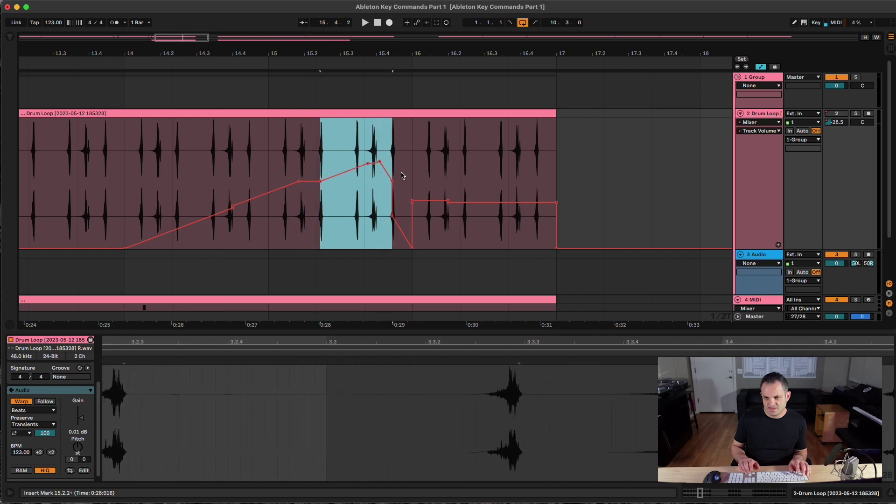
{"action": "key", "text": "alt+Right"}
{"action": "key", "text": "alt+Right"}
{"action": "key", "text": "alt+Right"}
{"action": "key", "text": "alt+Right"}
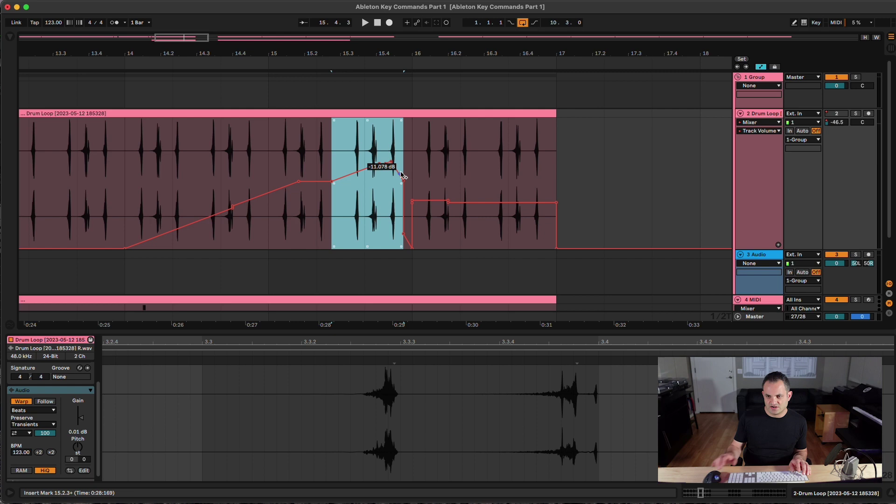
Step: Extend the selection start to about 14.2.2 and shift the section with its volume automation
{"action": "key", "text": "shift+Left"}
{"action": "key", "text": "shift+Left"}
{"action": "key", "text": "shift+Left"}
{"action": "key", "text": "shift+Left"}
{"action": "key", "text": "shift+Left"}
{"action": "key", "text": "shift+Left"}
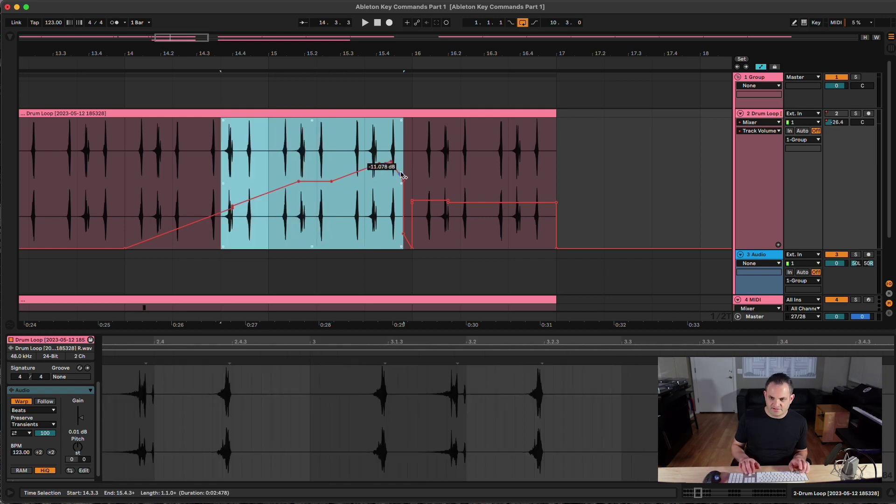
{"action": "key", "text": "alt+Left"}
{"action": "key", "text": "alt+Left"}
{"action": "key", "text": "alt+Left"}
{"action": "key", "text": "alt+Left"}
{"action": "key", "text": "alt+Left"}
{"action": "key", "text": "alt+Left"}
{"action": "key", "text": "alt+Left"}
{"action": "key", "text": "alt+Left"}
{"action": "key", "text": "alt+Left"}
{"action": "key", "text": "alt+Left"}
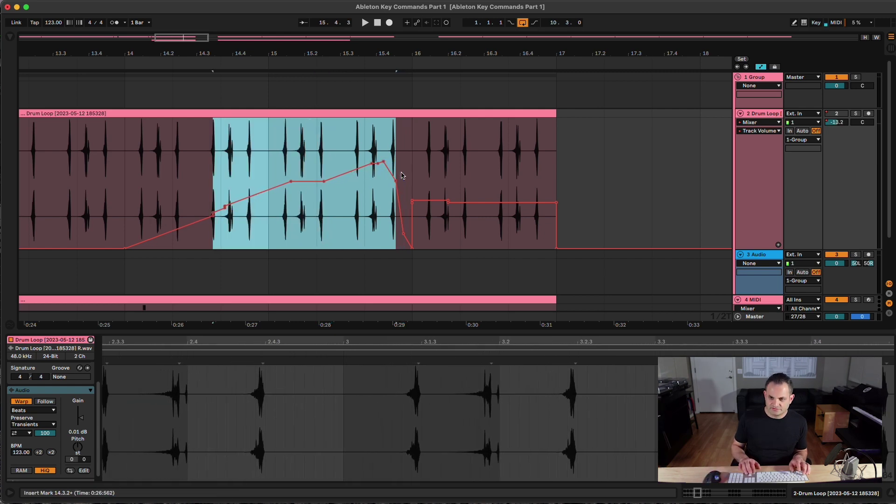
{"action": "key", "text": "alt+Left"}
{"action": "key", "text": "alt+Left"}
{"action": "key", "text": "alt+Left"}
{"action": "key", "text": "alt+Left"}
{"action": "key", "text": "alt+Left"}
{"action": "key", "text": "alt+Left"}
{"action": "key", "text": "alt+Left"}
{"action": "key", "text": "alt+Left"}
{"action": "key", "text": "alt+Left"}
{"action": "key", "text": "alt+Left"}
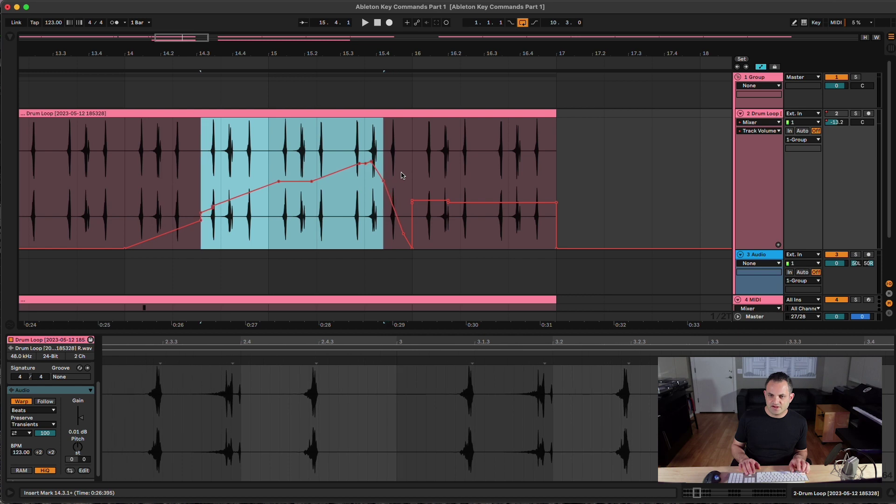
{"action": "key", "text": "alt+Left"}
{"action": "key", "text": "alt+Left"}
{"action": "key", "text": "alt+Left"}
{"action": "key", "text": "alt+Left"}
{"action": "key", "text": "alt+Left"}
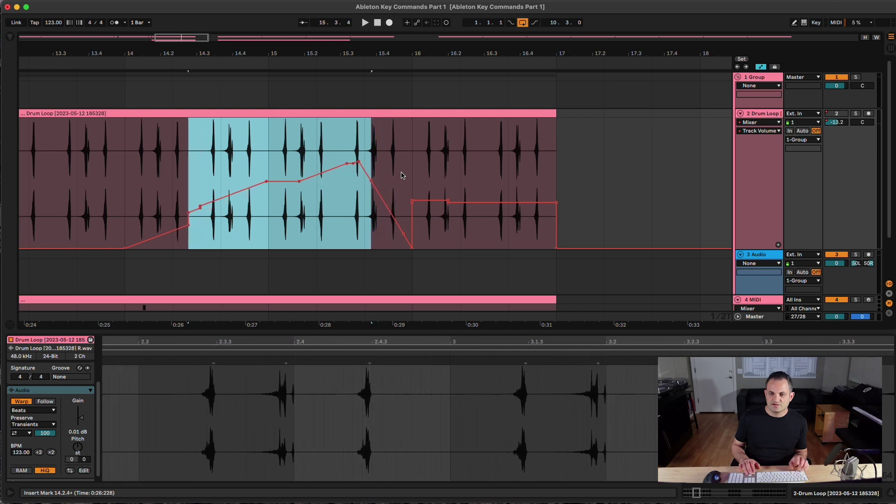
{"action": "key", "text": "shift+alt+Left"}
{"action": "key", "text": "shift+alt+Left"}
{"action": "key", "text": "shift+alt+Left"}
{"action": "key", "text": "shift+alt+Left"}
{"action": "key", "text": "shift+alt+Left"}
{"action": "key", "text": "shift+alt+Left"}
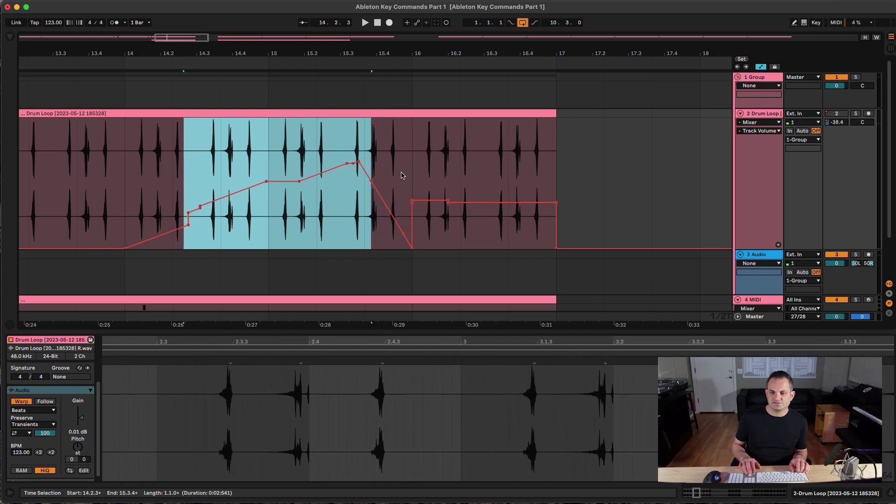
{"action": "key", "text": "shift+alt+Left"}
{"action": "key", "text": "shift+alt+Left"}
{"action": "key", "text": "shift+alt+Left"}
{"action": "key", "text": "shift+alt+Left"}
{"action": "key", "text": "shift+alt+Left"}
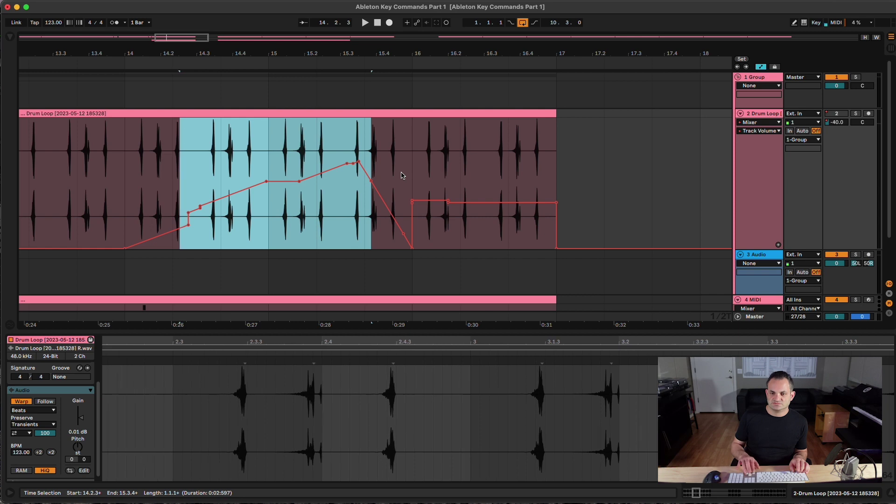
{"action": "key", "text": "shift+alt+Right"}
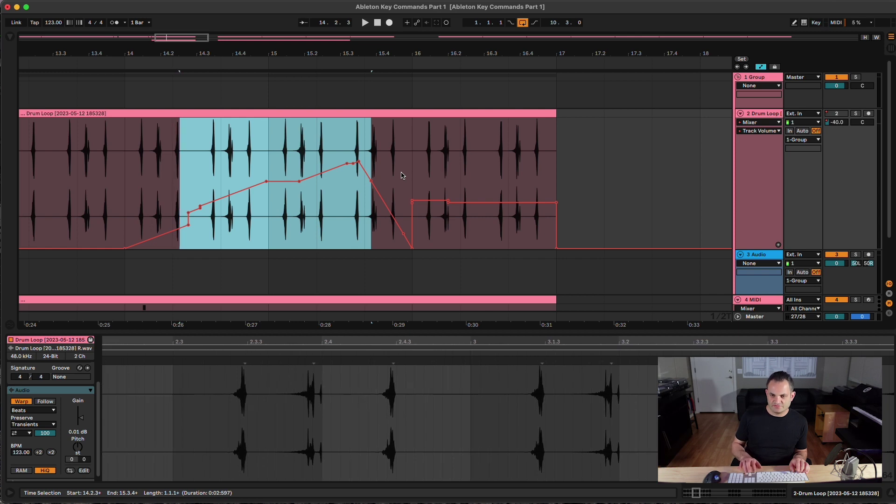
{"action": "key", "text": "Left"}
{"action": "key", "text": "Left"}
{"action": "key", "text": "Left"}
{"action": "key", "text": "Left"}
{"action": "key", "text": "Left"}
{"action": "key", "text": "Left"}
{"action": "key", "text": "Left"}
{"action": "key", "text": "Left"}
{"action": "key", "text": "Left"}
{"action": "key", "text": "Left"}
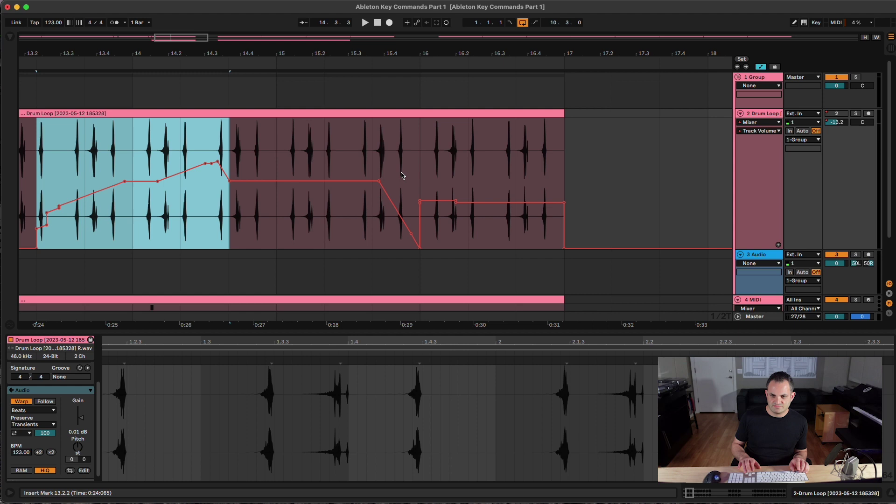
{"action": "key", "text": "Right"}
{"action": "key", "text": "Right"}
{"action": "key", "text": "Right"}
{"action": "key", "text": "Right"}
{"action": "key", "text": "Right"}
{"action": "key", "text": "Right"}
{"action": "key", "text": "Right"}
{"action": "key", "text": "Right"}
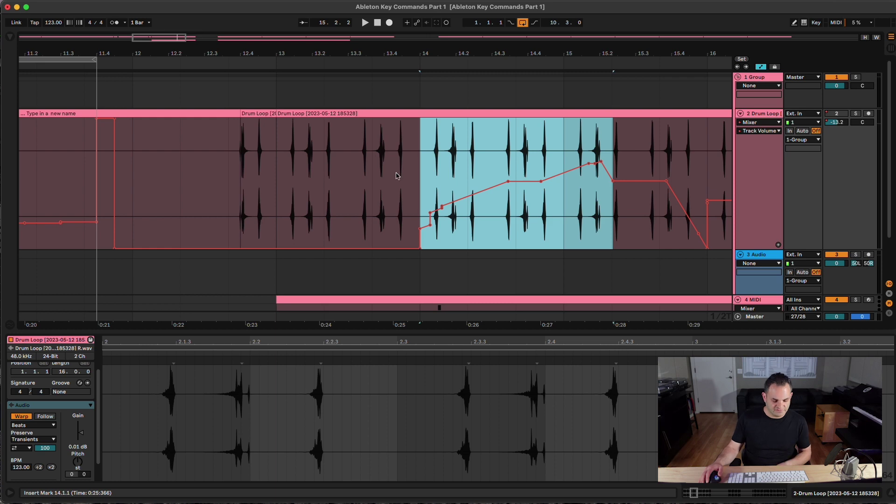
Step: Hide automation, split the Drum Loop at the selection edges, and nudge the split-off clip
{"action": "key", "text": "a"}
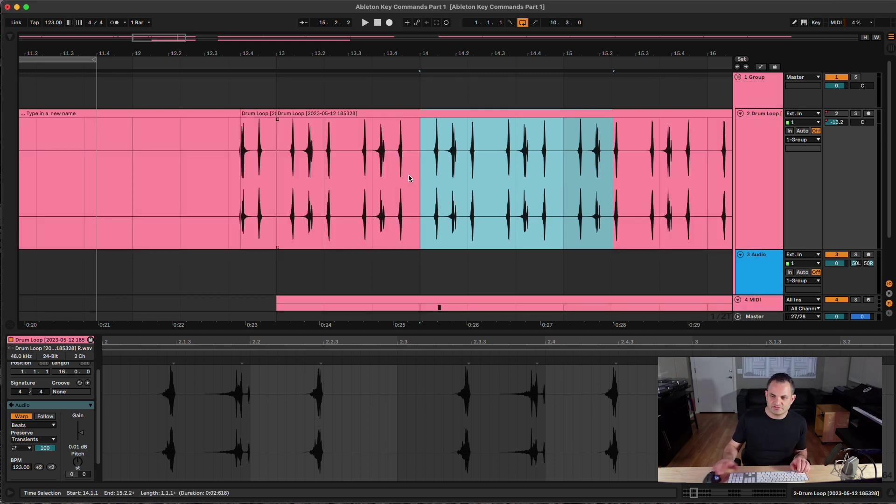
{"action": "key", "text": "super+e"}
{"action": "key", "text": "alt+Left"}
{"action": "key", "text": "alt+Left"}
{"action": "key", "text": "alt+Left"}
{"action": "key", "text": "alt+Left"}
{"action": "key", "text": "alt+Left"}
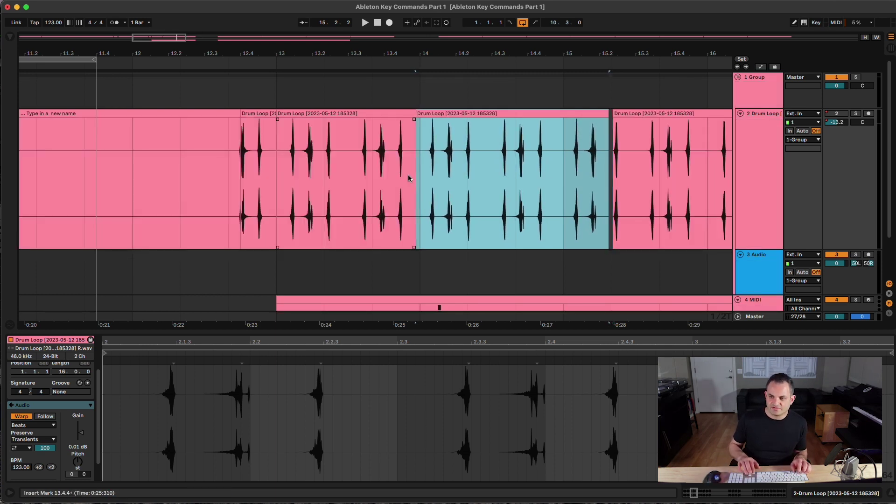
{"action": "key", "text": "alt+Left"}
{"action": "key", "text": "alt+Left"}
{"action": "key", "text": "alt+Left"}
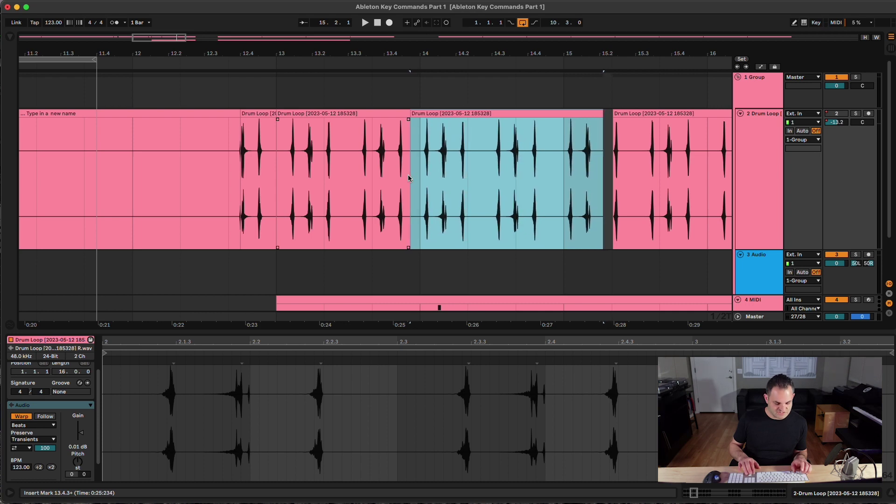
{"action": "key", "text": "alt+Right"}
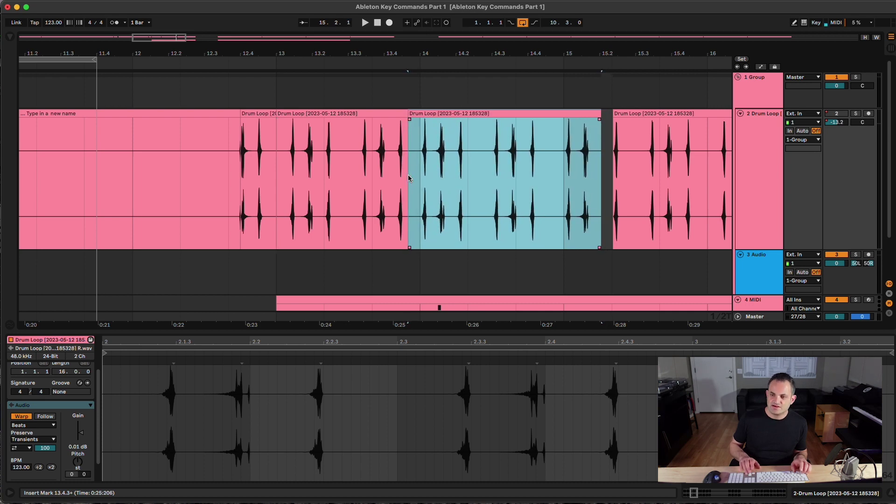
Step: Move the time selection start to 14.1.1 and select the whole split-off Drum Loop clip
{"action": "key", "text": "alt+Right"}
{"action": "key", "text": "alt+Right"}
{"action": "key", "text": "alt+Right"}
{"action": "key", "text": "alt+Right"}
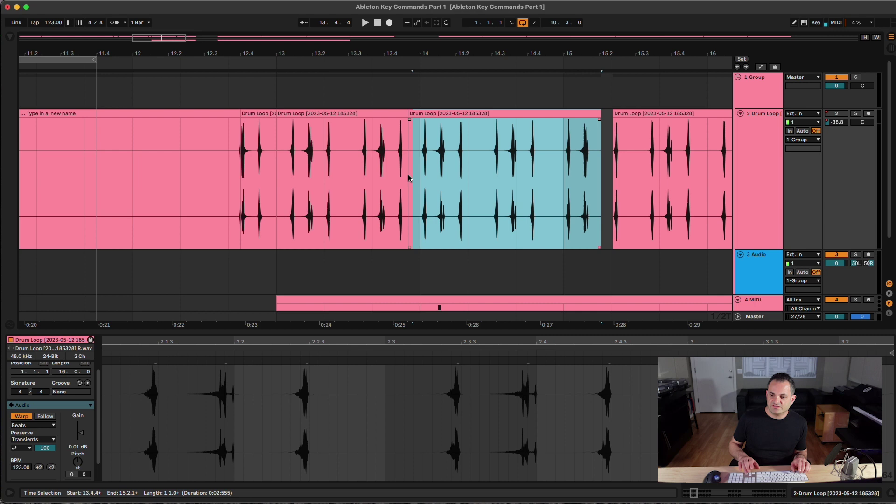
{"action": "key", "text": "alt+Right"}
{"action": "key", "text": "alt+Right"}
{"action": "key", "text": "alt+Right"}
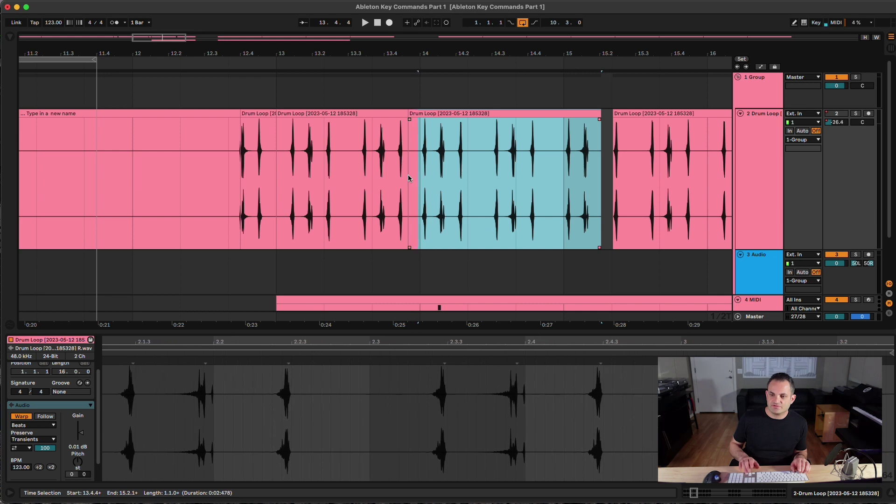
{"action": "key", "text": "alt+Left"}
{"action": "key", "text": "alt+Left"}
{"action": "key", "text": "alt+Left"}
{"action": "key", "text": "alt+Left"}
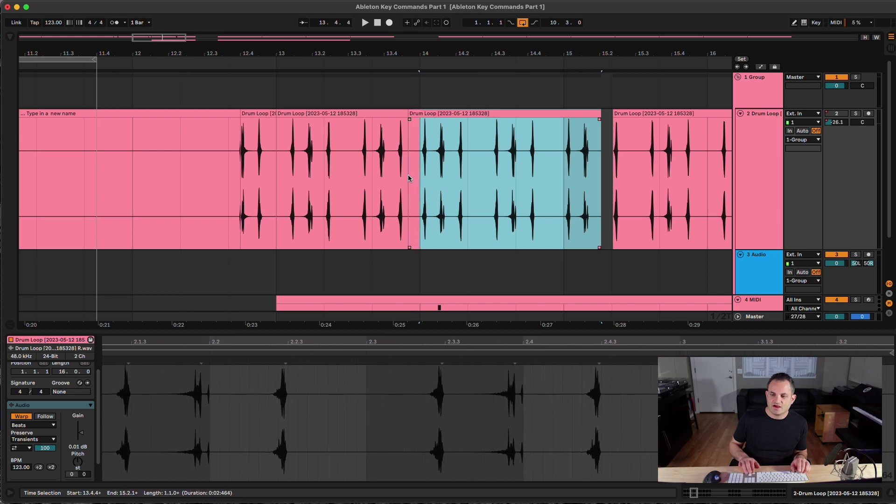
{"action": "key", "text": "alt+Left"}
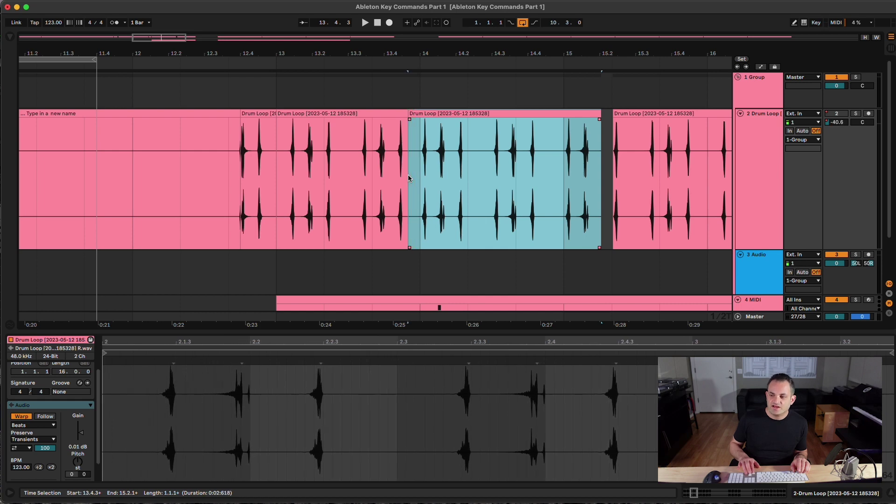
{"action": "key", "text": "alt+Left"}
{"action": "key", "text": "alt+Right"}
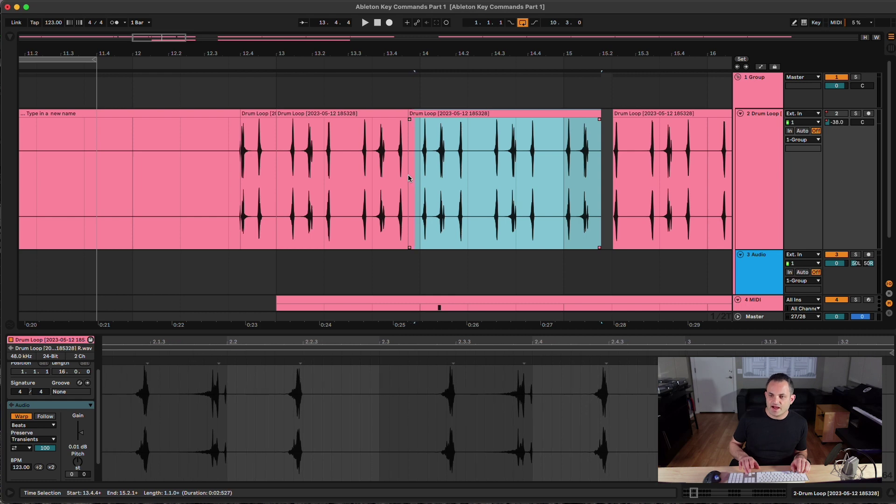
{"action": "key", "text": "alt+Right"}
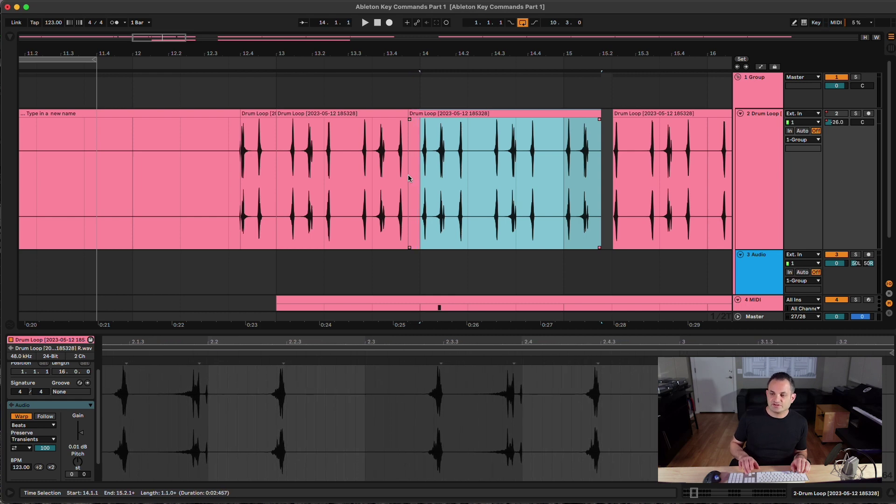
{"action": "key", "text": "alt+Right"}
{"action": "key", "text": "alt+Right"}
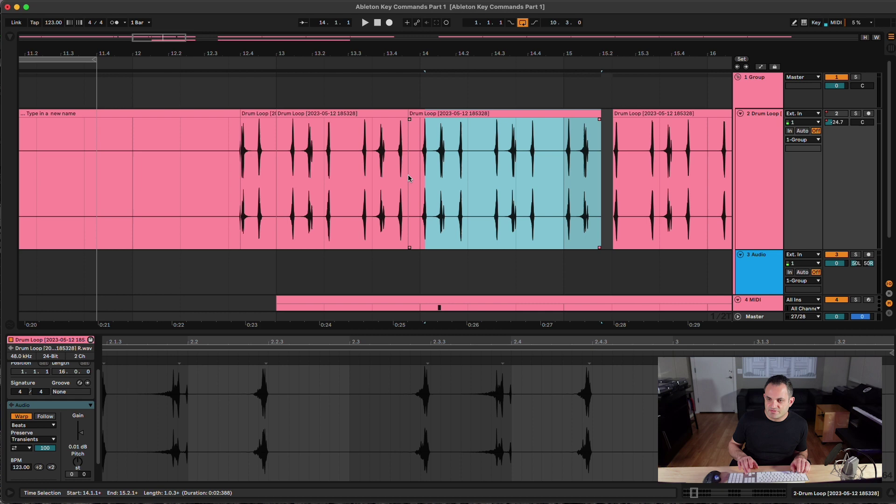
{"action": "left_click", "coordinate": [445, 112]}
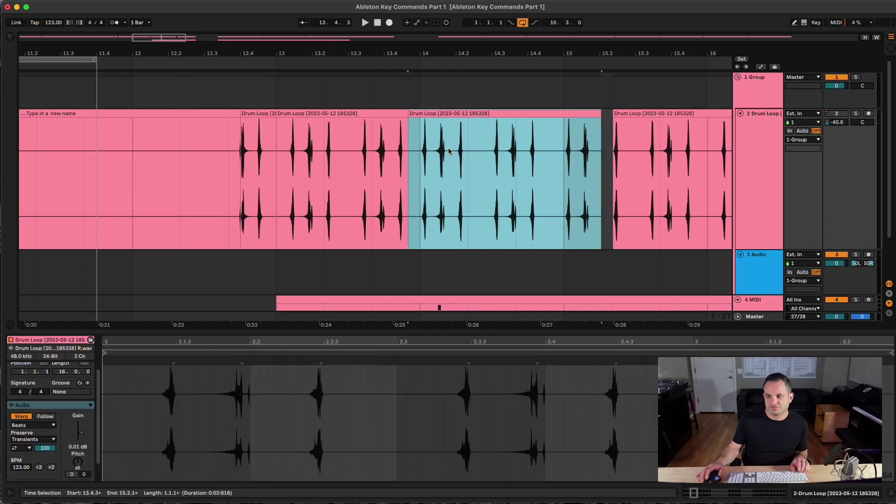
{"action": "key", "text": "shift+Right"}
{"action": "key", "text": "shift+Right"}
{"action": "key", "text": "shift+Right"}
{"action": "key", "text": "shift+Right"}
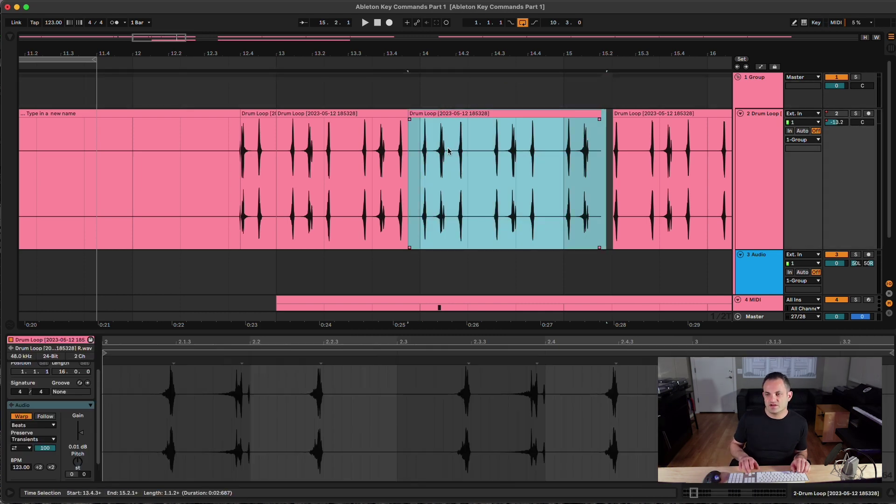
Step: Narrow the selection to the Drum Loop clip at bar 13 and reverse it
{"action": "key", "text": "Left"}
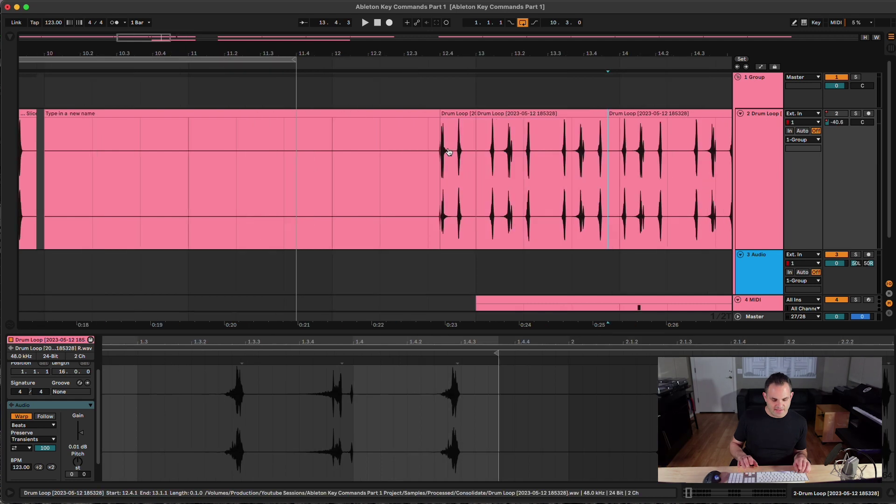
{"action": "key", "text": "shift+Left"}
{"action": "key", "text": "shift+Left"}
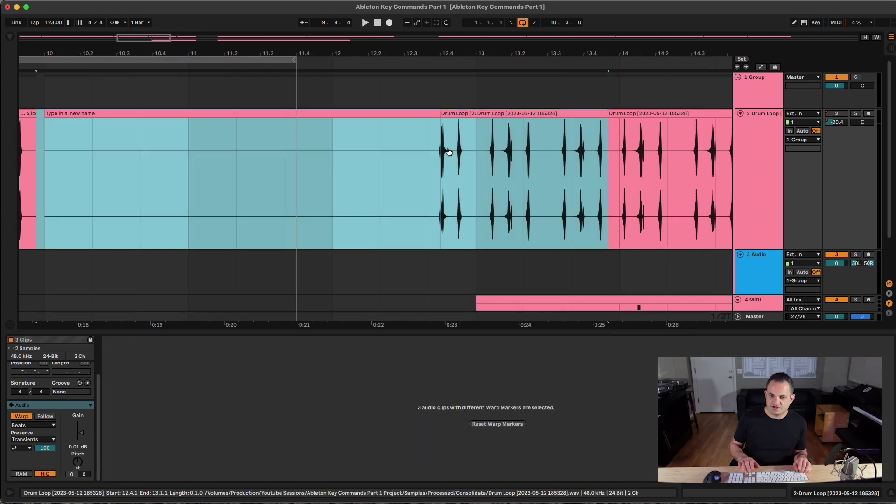
{"action": "key", "text": "shift+Right"}
{"action": "key", "text": "shift+Right"}
{"action": "key", "text": "r"}
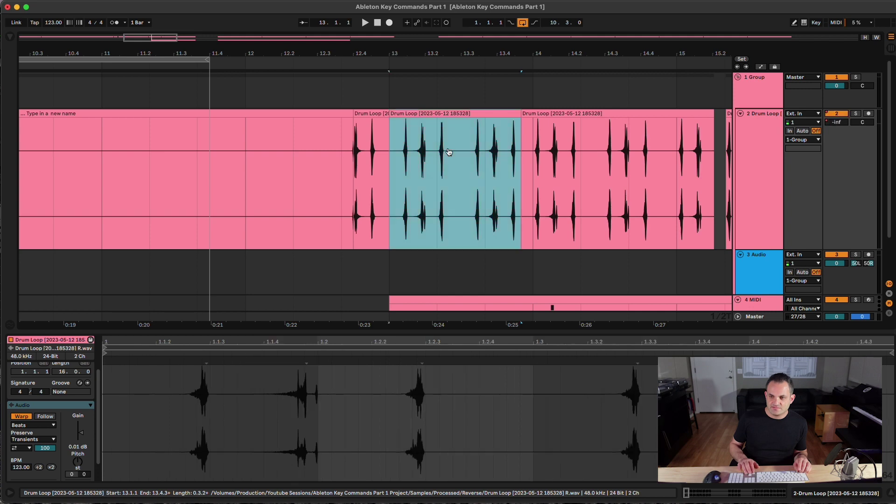
Step: Extend the selection back to 12.4.1 and across tracks, then clear it to an insert point
{"action": "key", "text": "shift+Left"}
{"action": "key", "text": "shift+Left"}
{"action": "key", "text": "shift+Up"}
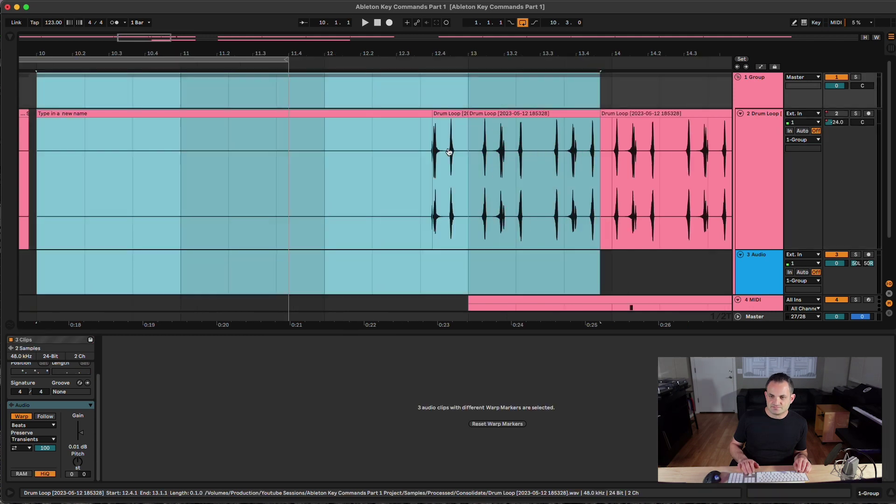
{"action": "key", "text": "shift+Down"}
{"action": "key", "text": "shift+Down"}
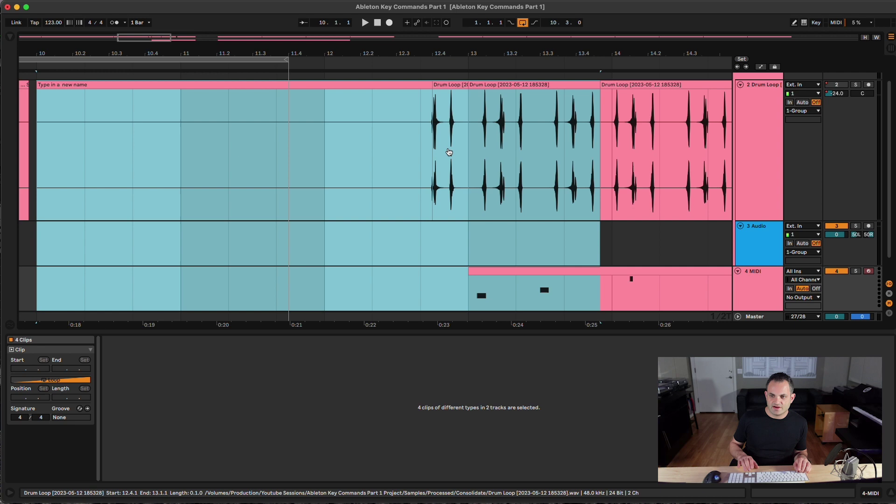
{"action": "key", "text": "shift+Up"}
{"action": "key", "text": "shift+Up"}
{"action": "key", "text": "shift+Down"}
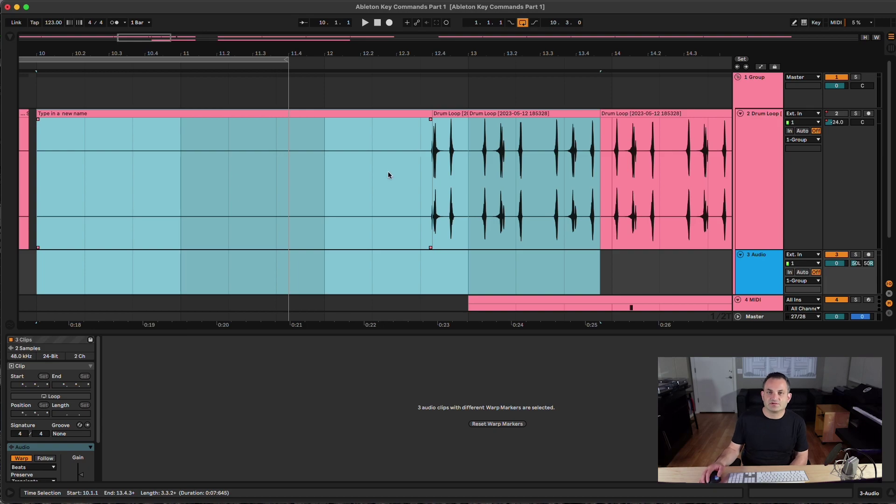
{"action": "left_click", "coordinate": [383, 182]}
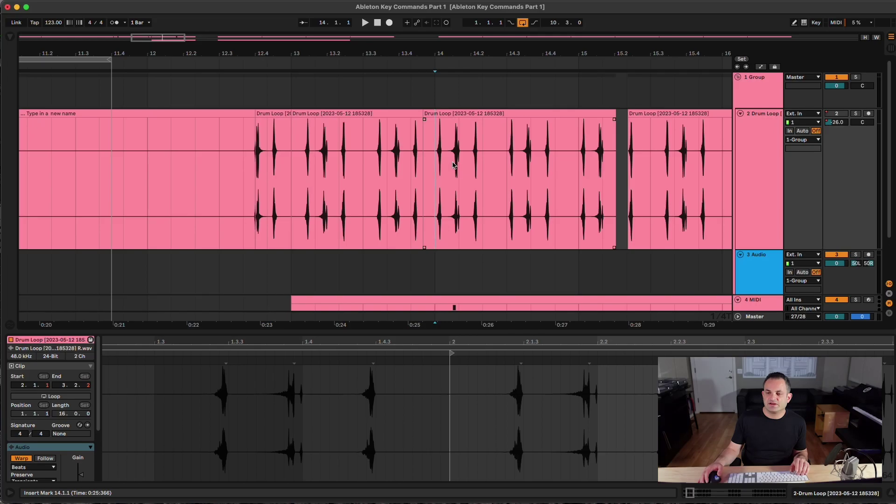
Step: Show the automation and delete bar 14 on the Drum Loop track, pulling later clips and automation one bar earlier
{"action": "key", "text": "a"}
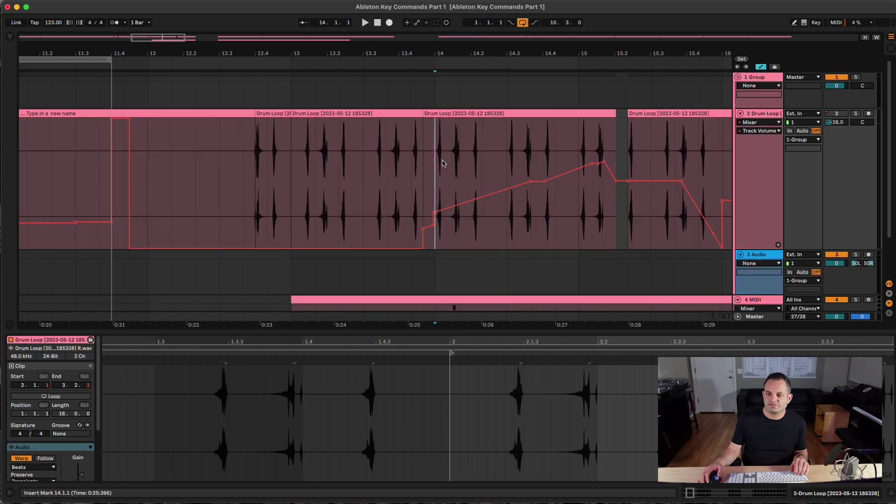
{"action": "left_click_drag", "start_coordinate": [434, 144], "coordinate": [577, 122]}
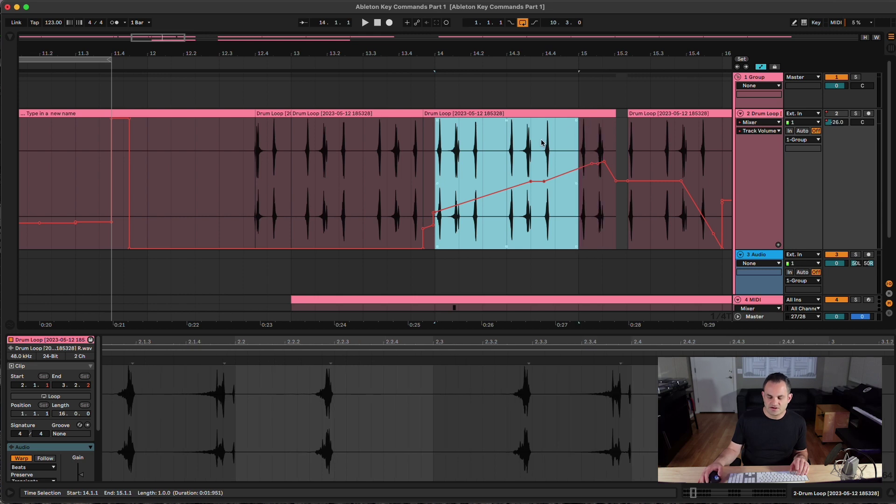
{"action": "key", "text": "super+shift+BackSpace"}
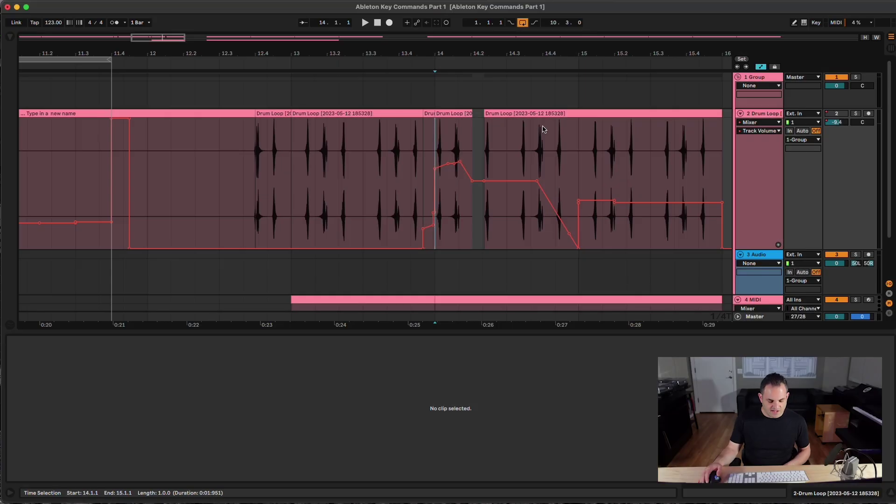
Step: Hide the automation envelopes, zoom out, and fold the Drum Loop track to a thin lane
{"action": "key", "text": "a"}
{"action": "scroll", "coordinate": [541, 136], "scroll_direction": "left", "scroll_amount": 5}
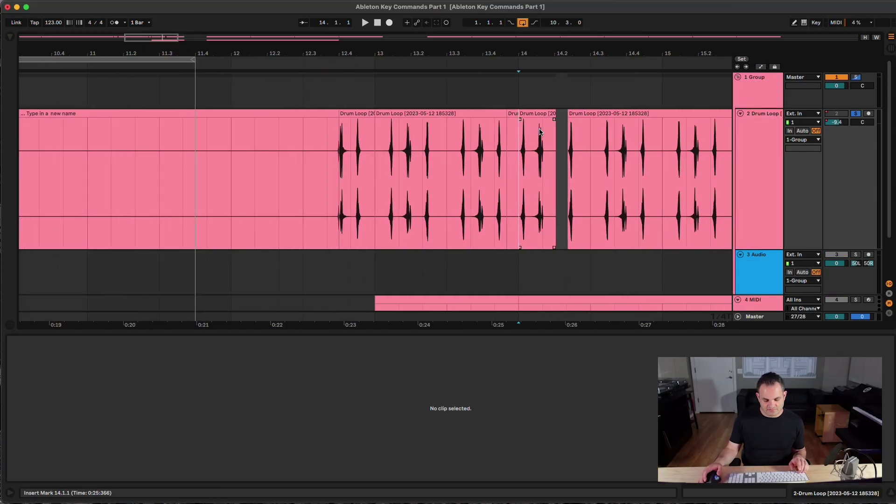
{"action": "scroll", "coordinate": [542, 131], "scroll_direction": "down", "scroll_amount": 6}
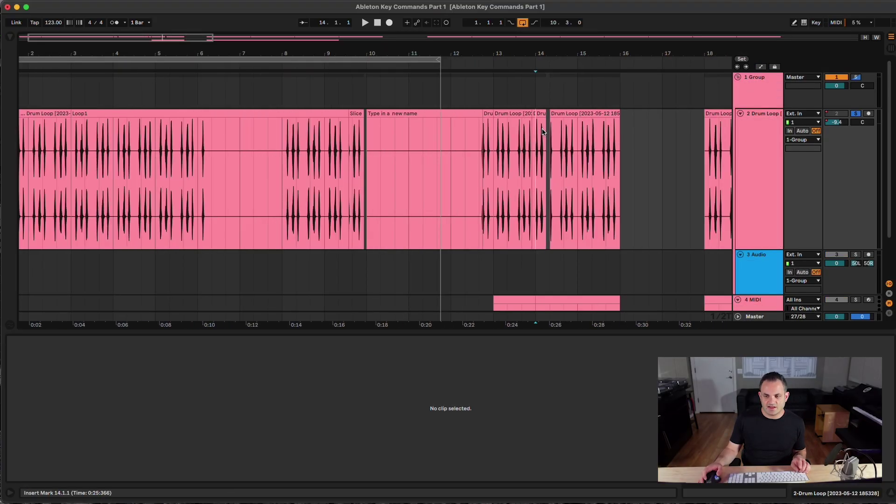
{"action": "key", "text": "alt+u"}
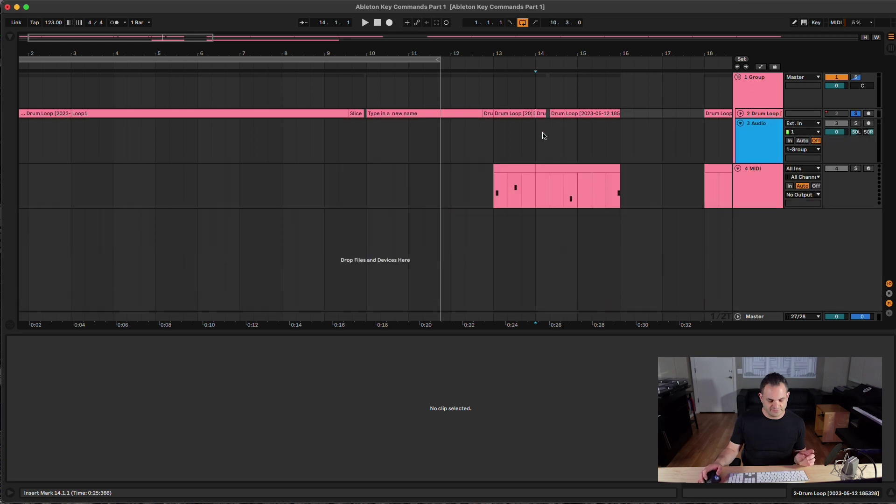
Step: Open the Export Audio/Video settings and cancel without rendering, twice
{"action": "key", "text": "super+shift+r"}
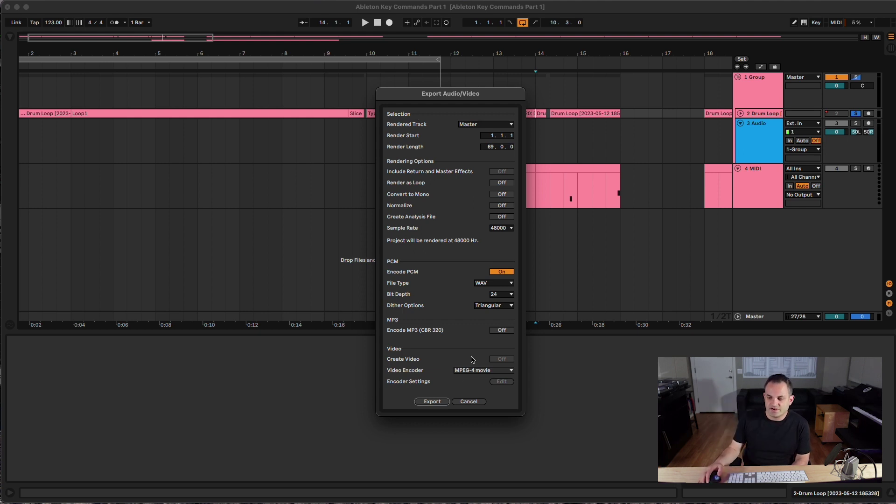
{"action": "left_click", "coordinate": [469, 401]}
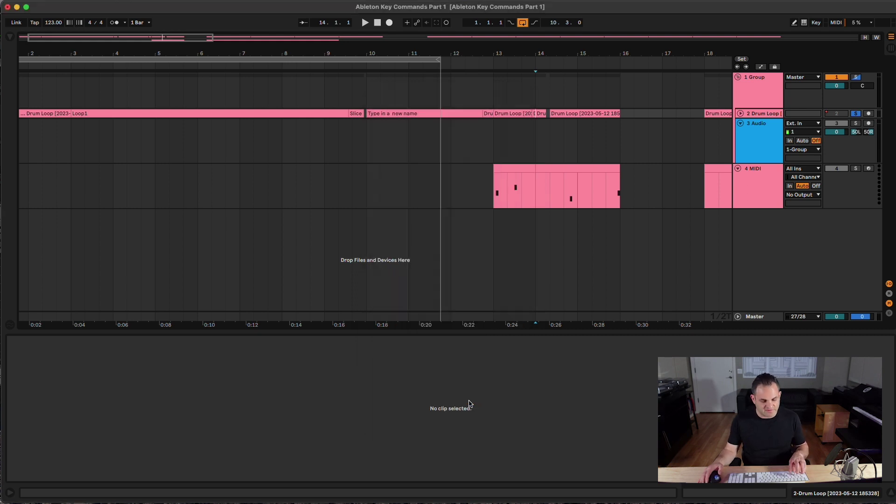
{"action": "key", "text": "super+shift+r"}
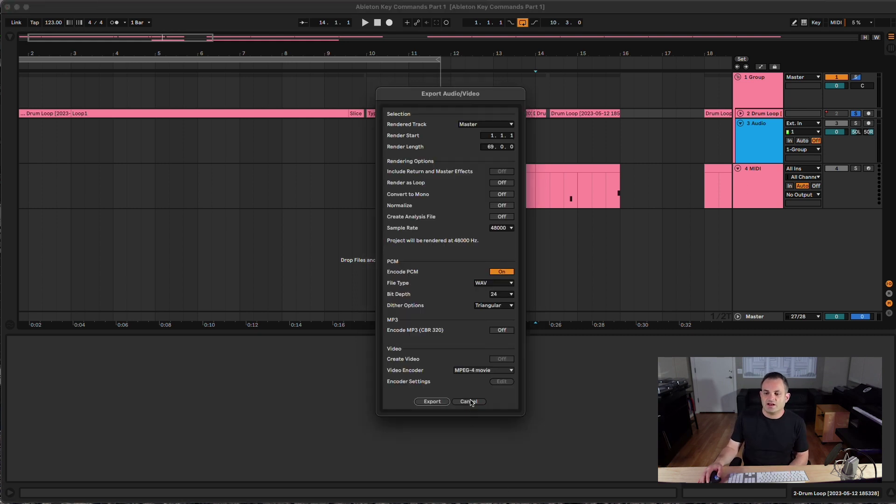
{"action": "left_click", "coordinate": [469, 401]}
{"action": "left_click", "coordinate": [555, 169]}
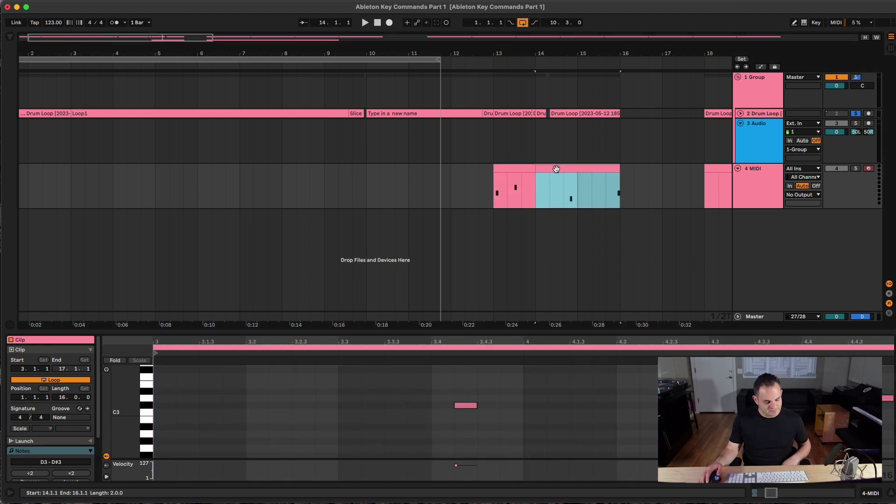
{"action": "key", "text": "super+shift+e"}
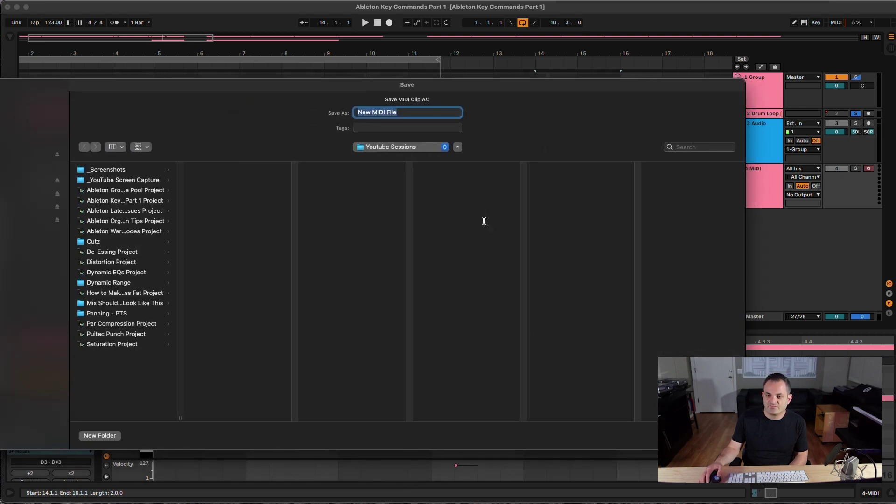
{"action": "left_click", "coordinate": [684, 436]}
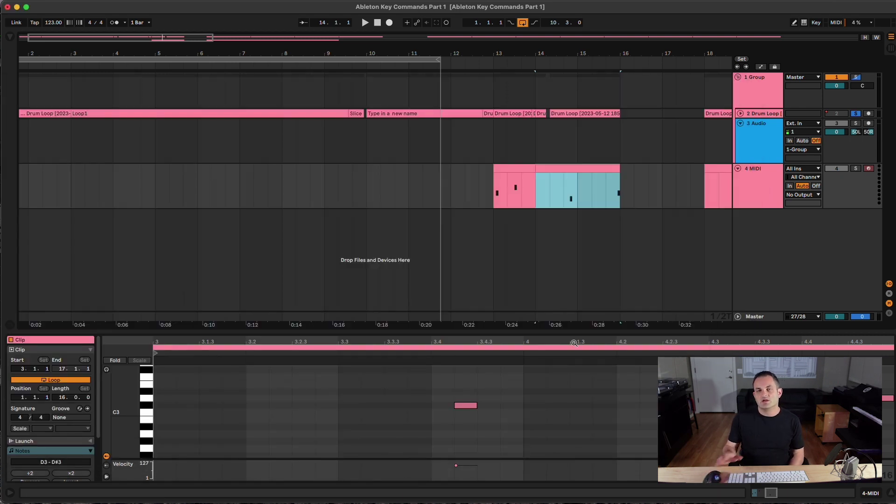